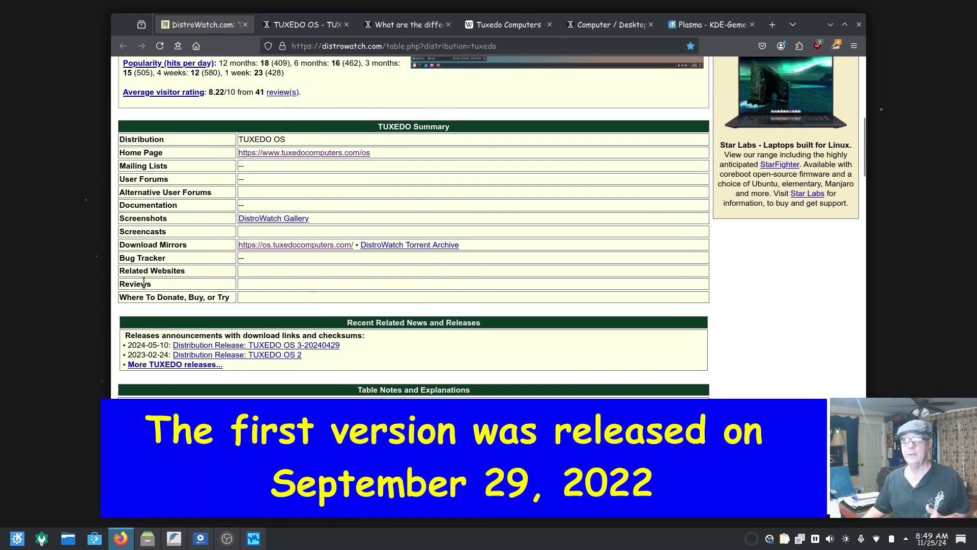
Review the DistroWatch TUXEDO OS summary table, then switch to TUXEDO's own TUXEDO OS page
{"action": "left_click_drag", "start_coordinate": [173, 284], "coordinate": [139, 284]}
{"action": "left_click", "coordinate": [262, 288]}
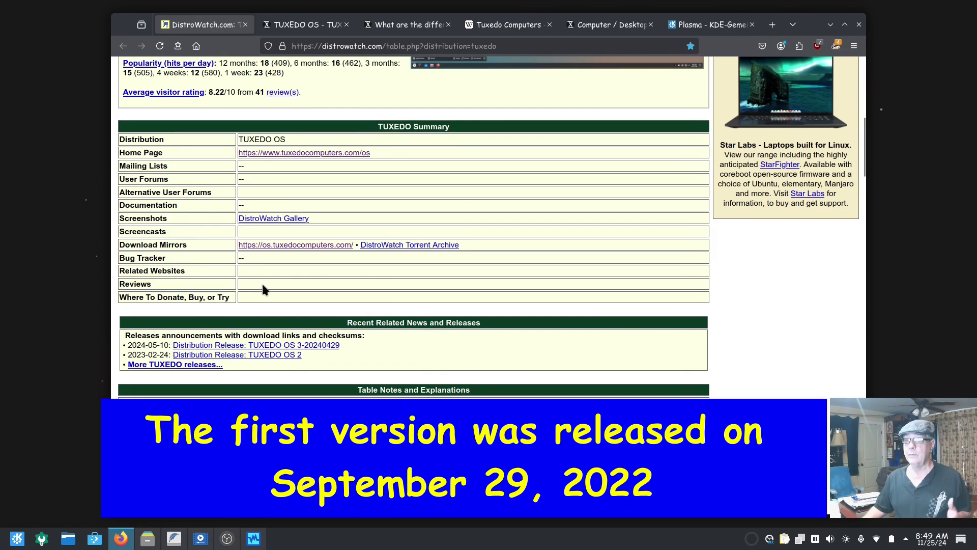
{"action": "scroll", "coordinate": [263, 289], "scroll_direction": "up", "scroll_amount": 8}
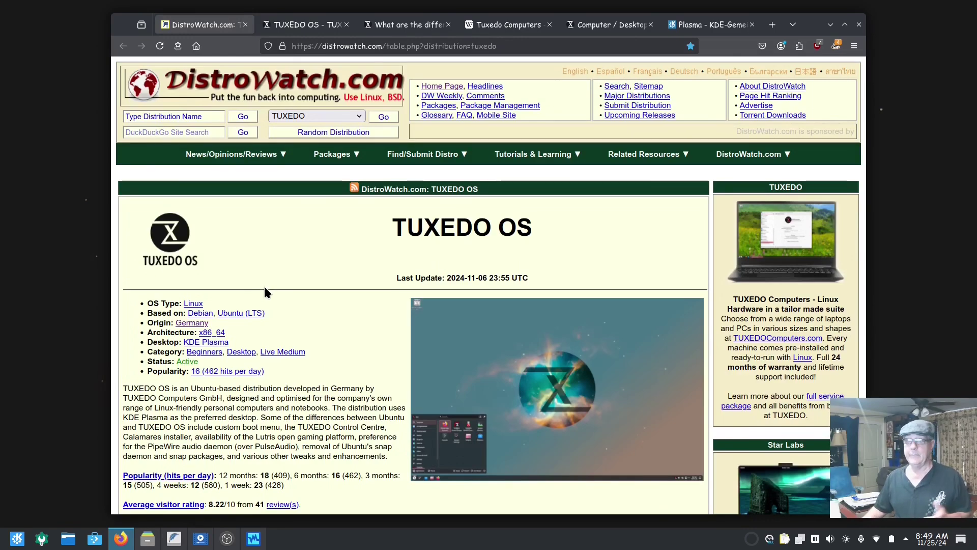
{"action": "scroll", "coordinate": [264, 286], "scroll_direction": "down", "scroll_amount": 6}
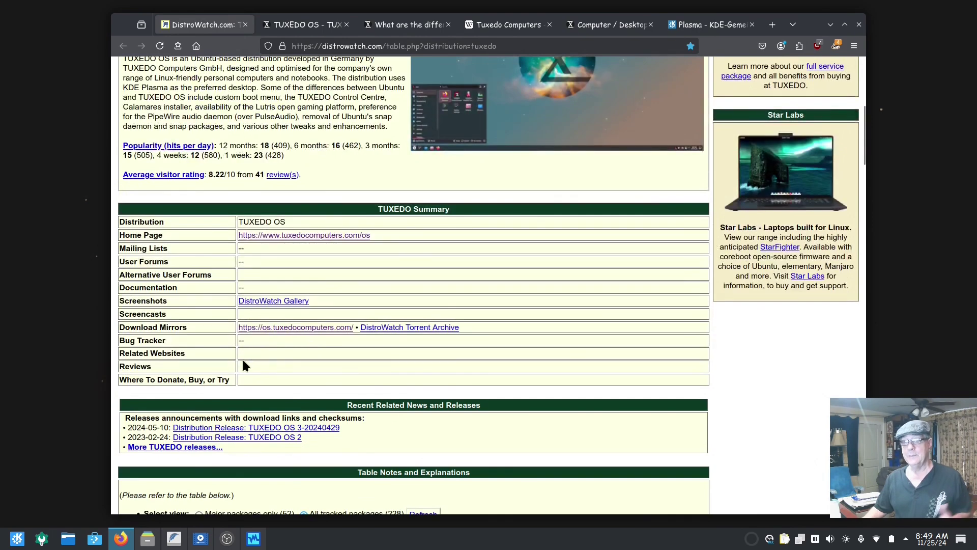
{"action": "scroll", "coordinate": [255, 368], "scroll_direction": "up", "scroll_amount": 6}
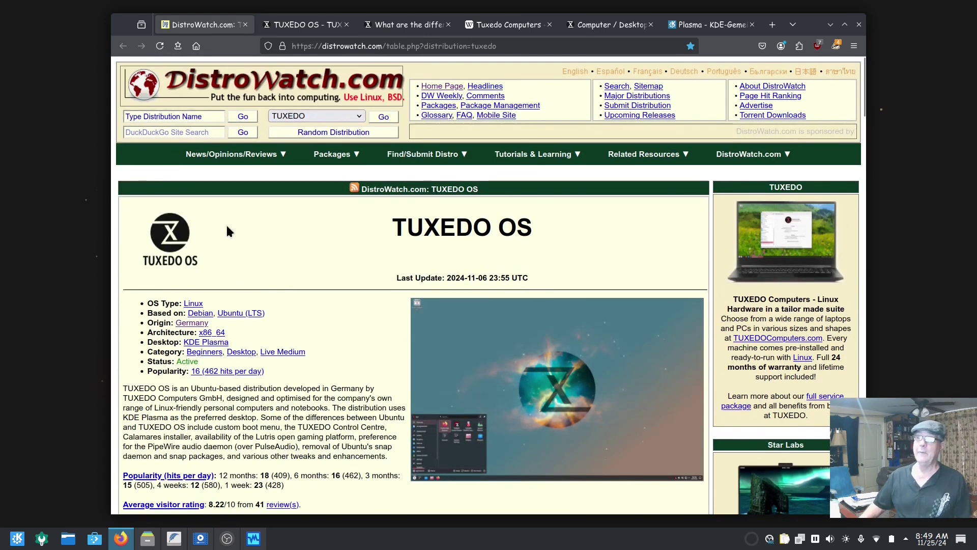
{"action": "left_click", "coordinate": [291, 29]}
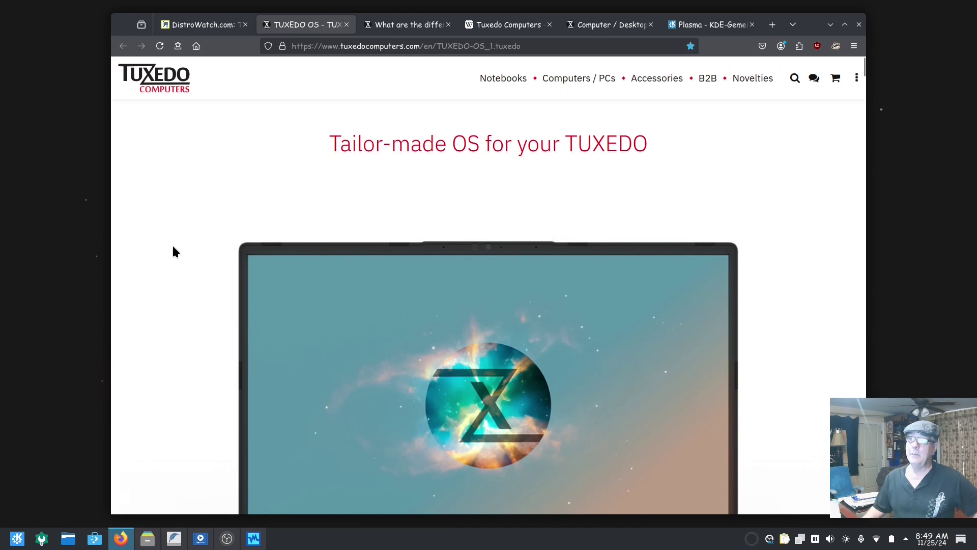
Browse the TUXEDO OS product page and return to the top, then open the 'What are the differences' article
{"action": "scroll", "coordinate": [173, 248], "scroll_direction": "down", "scroll_amount": 5}
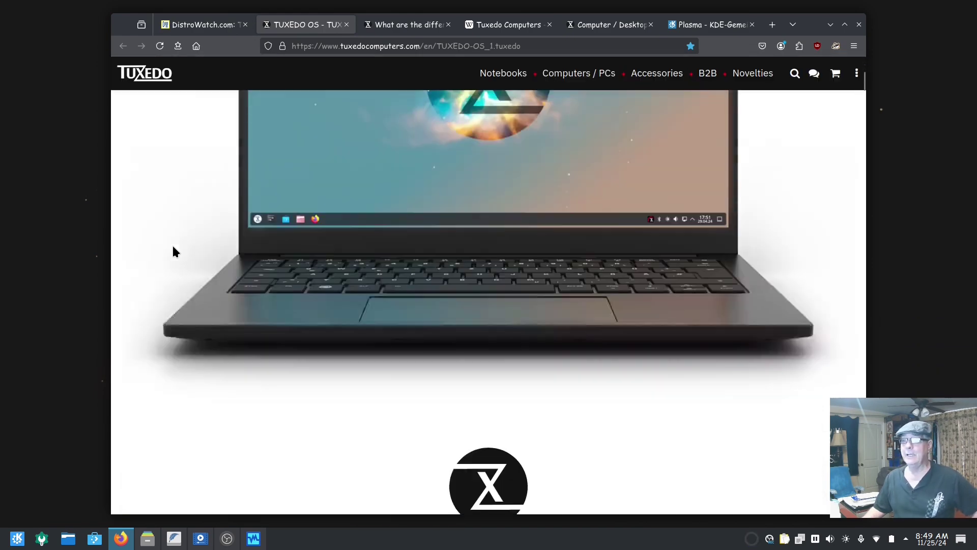
{"action": "scroll", "coordinate": [173, 247], "scroll_direction": "up", "scroll_amount": 4}
{"action": "scroll", "coordinate": [172, 252], "scroll_direction": "up", "scroll_amount": 2}
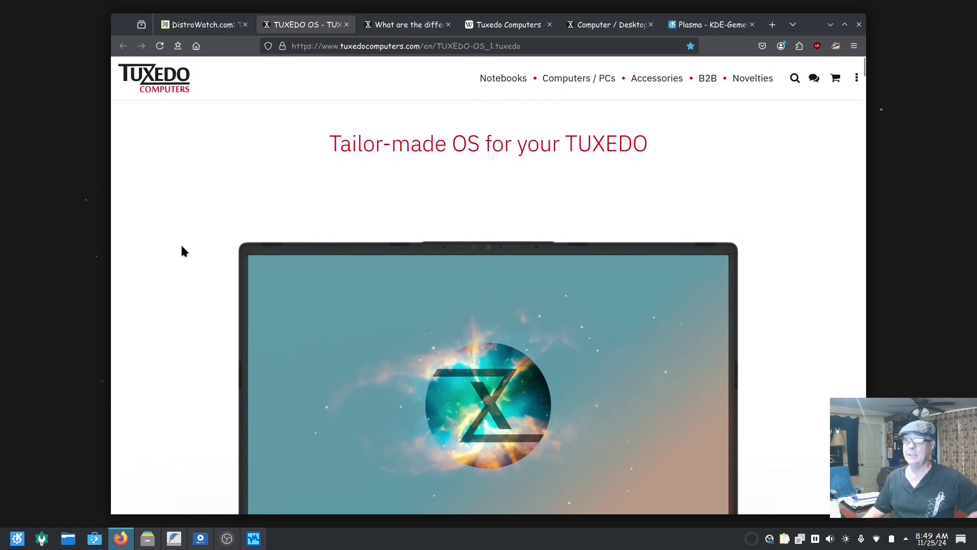
{"action": "scroll", "coordinate": [179, 250], "scroll_direction": "down", "scroll_amount": 7}
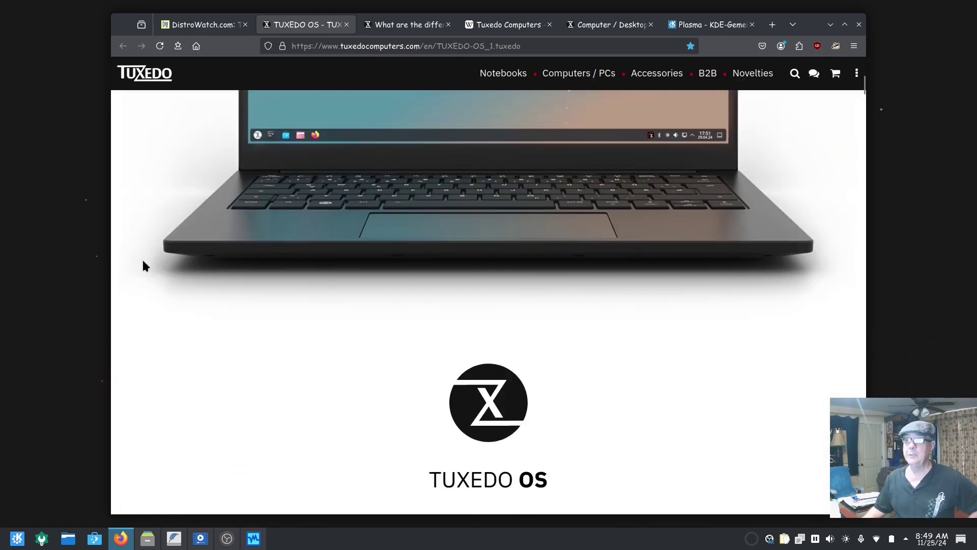
{"action": "scroll", "coordinate": [143, 260], "scroll_direction": "down", "scroll_amount": 10}
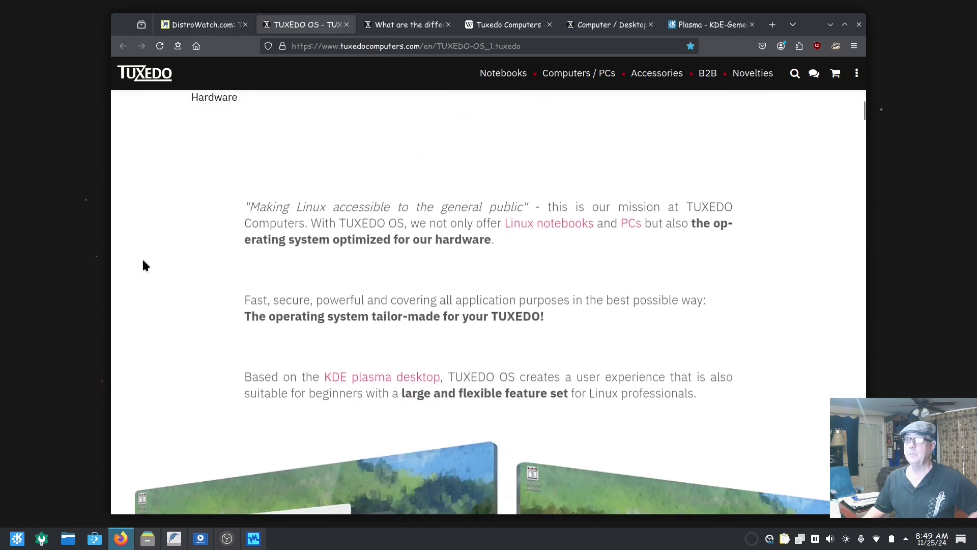
{"action": "scroll", "coordinate": [143, 265], "scroll_direction": "down", "scroll_amount": 5}
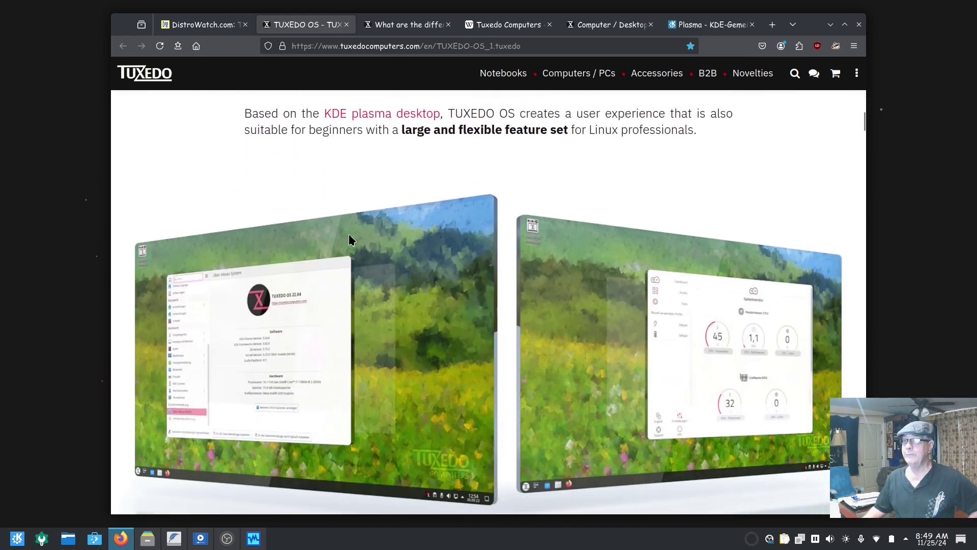
{"action": "left_click_drag", "start_coordinate": [864, 124], "coordinate": [870, 473]}
{"action": "scroll", "coordinate": [763, 402], "scroll_direction": "up", "scroll_amount": 10}
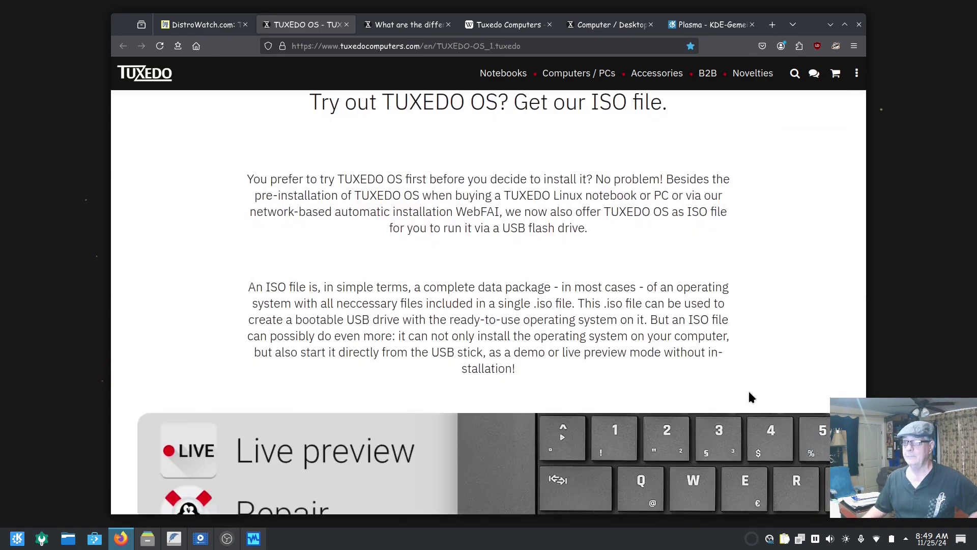
{"action": "scroll", "coordinate": [748, 397], "scroll_direction": "up", "scroll_amount": 20}
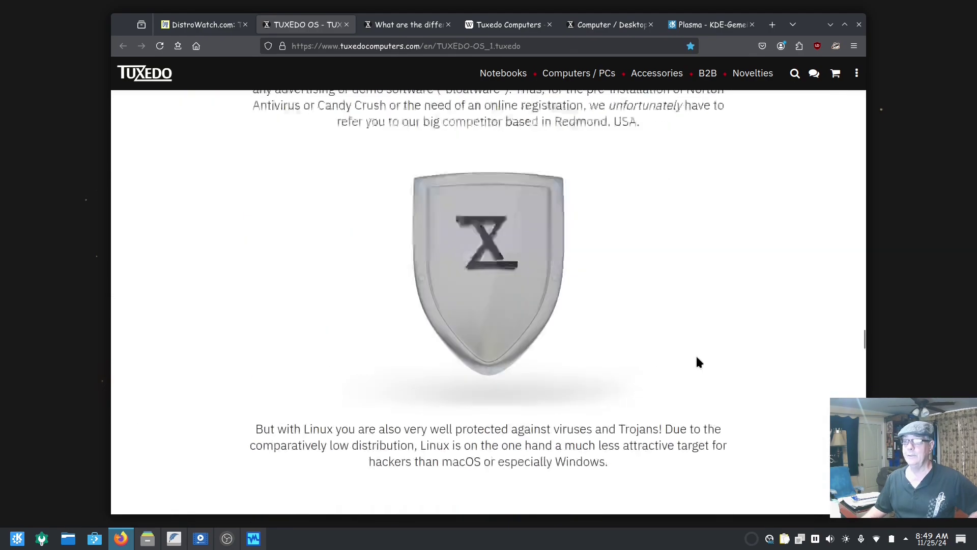
{"action": "left_click_drag", "start_coordinate": [865, 311], "coordinate": [857, 53]}
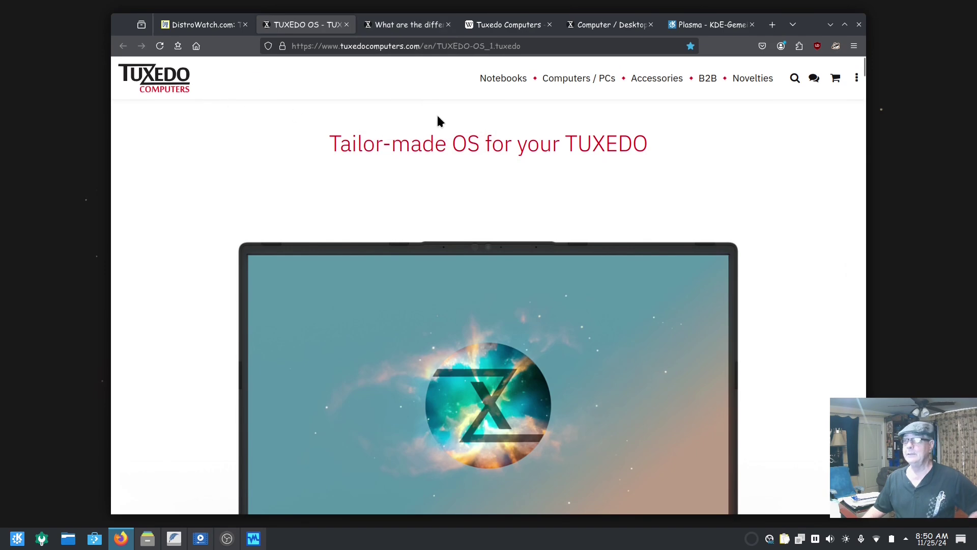
{"action": "left_click", "coordinate": [407, 28]}
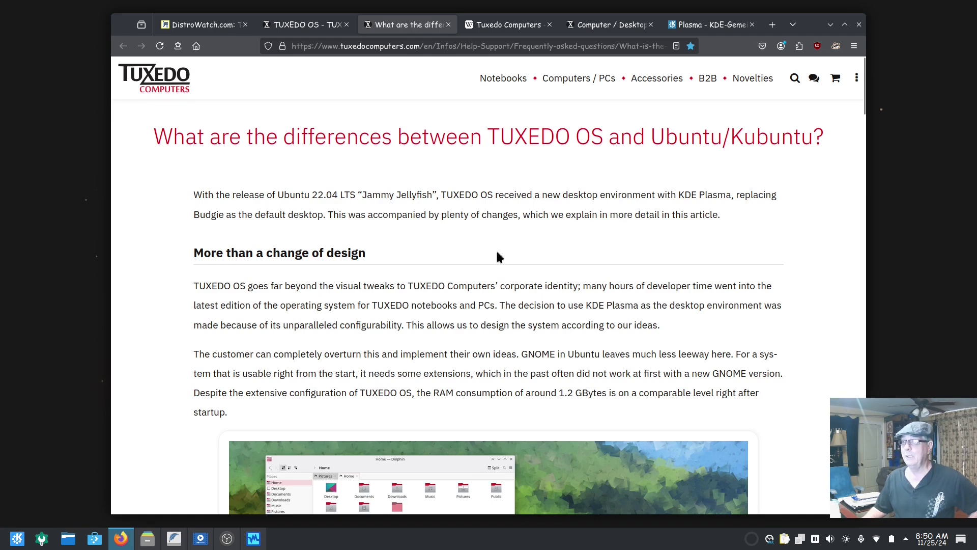
Read down the differences article to the WebFAI section
{"action": "scroll", "coordinate": [470, 262], "scroll_direction": "down", "scroll_amount": 2}
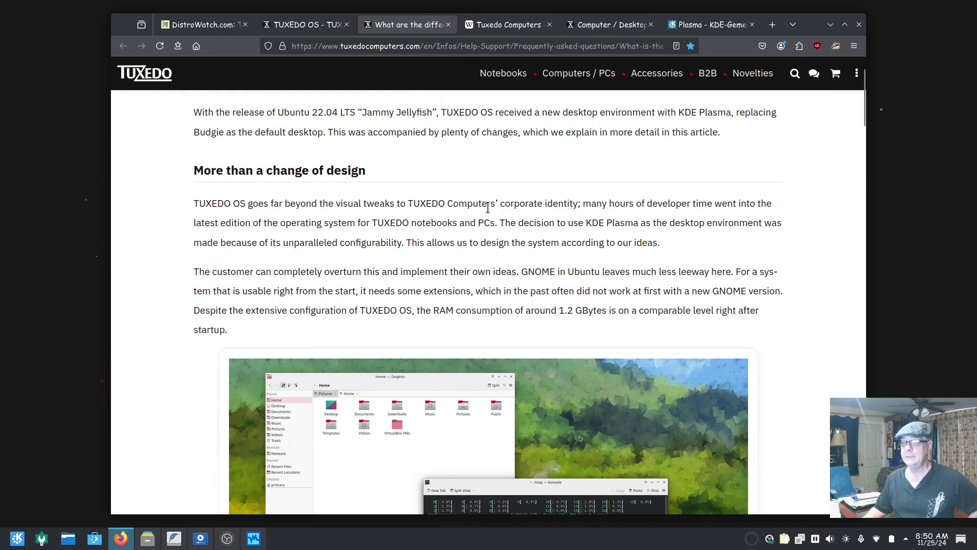
{"action": "scroll", "coordinate": [488, 207], "scroll_direction": "down", "scroll_amount": 3}
{"action": "scroll", "coordinate": [198, 308], "scroll_direction": "down", "scroll_amount": 7}
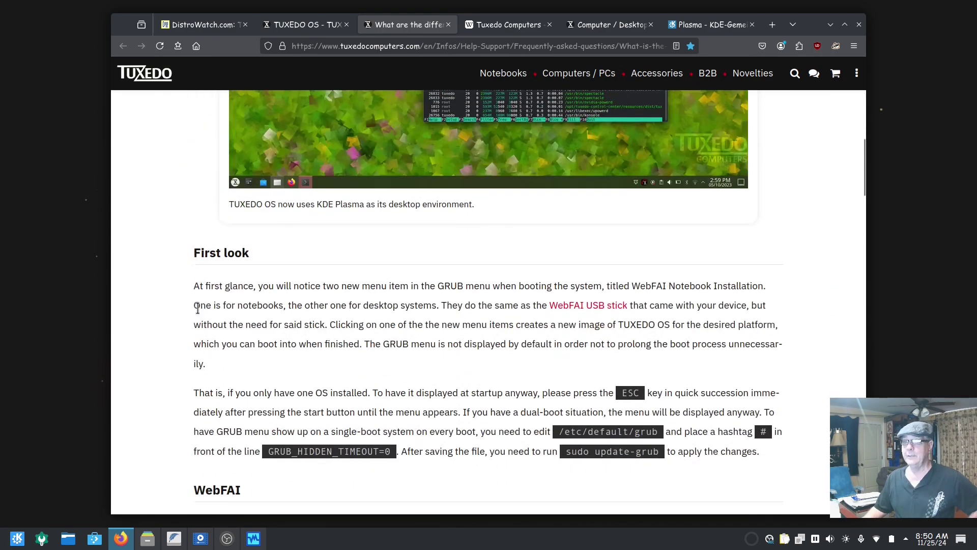
{"action": "scroll", "coordinate": [169, 314], "scroll_direction": "down", "scroll_amount": 4}
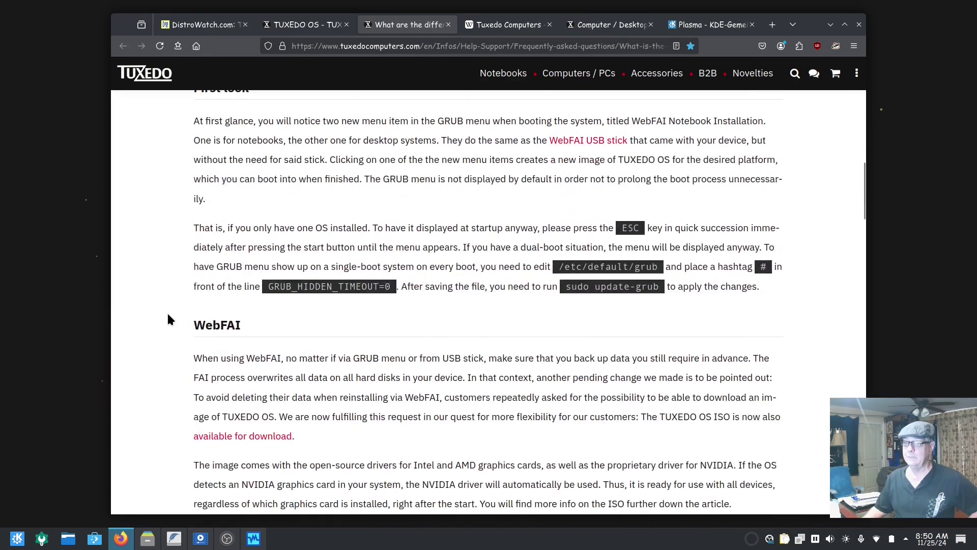
{"action": "scroll", "coordinate": [168, 315], "scroll_direction": "down", "scroll_amount": 6}
{"action": "scroll", "coordinate": [167, 311], "scroll_direction": "up", "scroll_amount": 2}
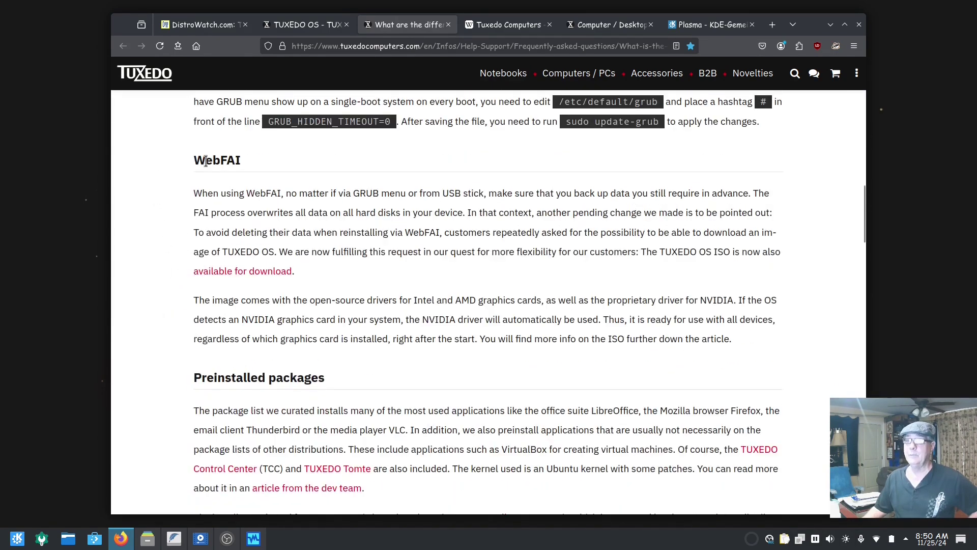
{"action": "left_click_drag", "start_coordinate": [188, 158], "coordinate": [245, 166]}
{"action": "left_click", "coordinate": [169, 257]}
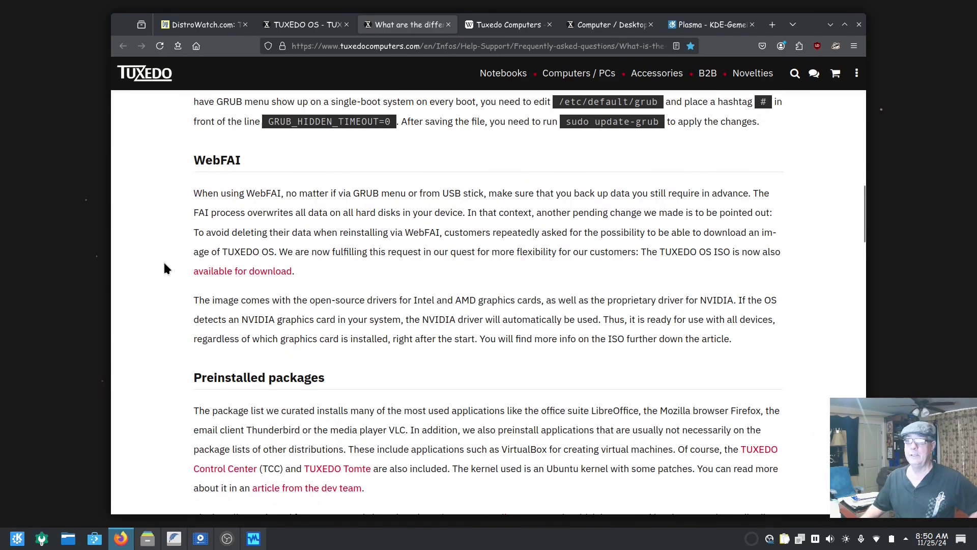
Continue past Package formats and back up, then switch to the Tuxedo Computers Wikipedia article
{"action": "scroll", "coordinate": [146, 312], "scroll_direction": "down", "scroll_amount": 4}
{"action": "scroll", "coordinate": [146, 312], "scroll_direction": "down", "scroll_amount": 10}
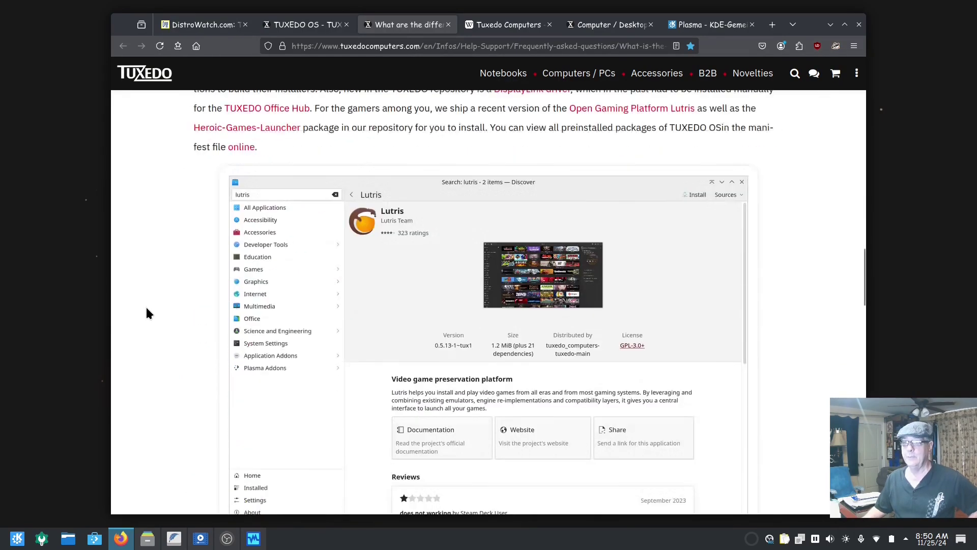
{"action": "scroll", "coordinate": [146, 312], "scroll_direction": "down", "scroll_amount": 10}
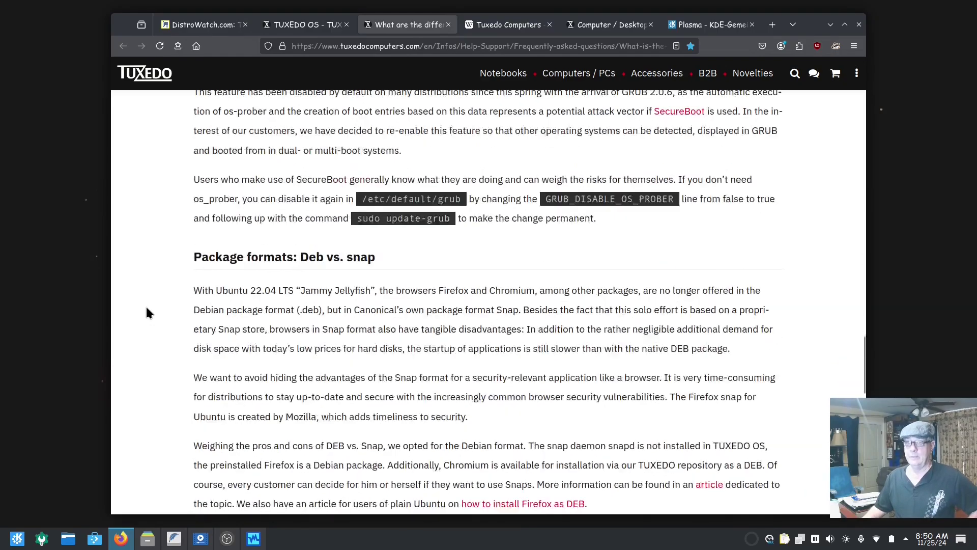
{"action": "scroll", "coordinate": [146, 313], "scroll_direction": "up", "scroll_amount": 20}
{"action": "scroll", "coordinate": [146, 313], "scroll_direction": "up", "scroll_amount": 15}
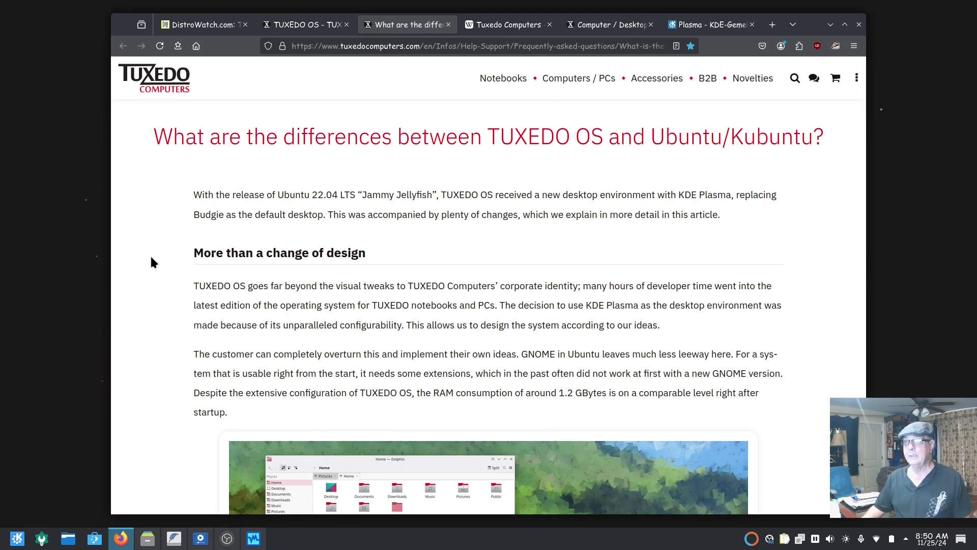
{"action": "left_click", "coordinate": [511, 31]}
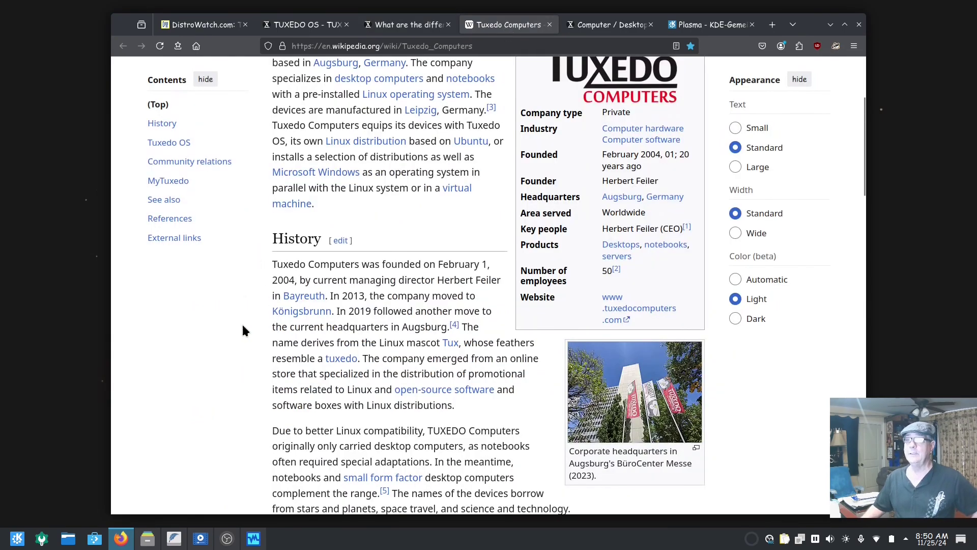
Skim the Wikipedia History section, then bring up the 'Computers/PCs by TUXEDO' shop page
{"action": "scroll", "coordinate": [243, 322], "scroll_direction": "up", "scroll_amount": 5}
{"action": "scroll", "coordinate": [244, 326], "scroll_direction": "down", "scroll_amount": 4}
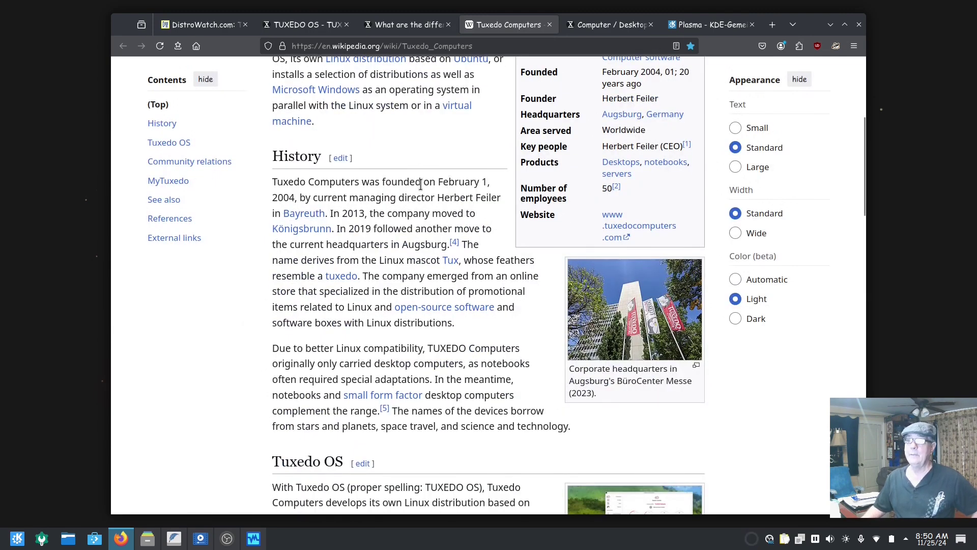
{"action": "scroll", "coordinate": [420, 186], "scroll_direction": "up", "scroll_amount": 5}
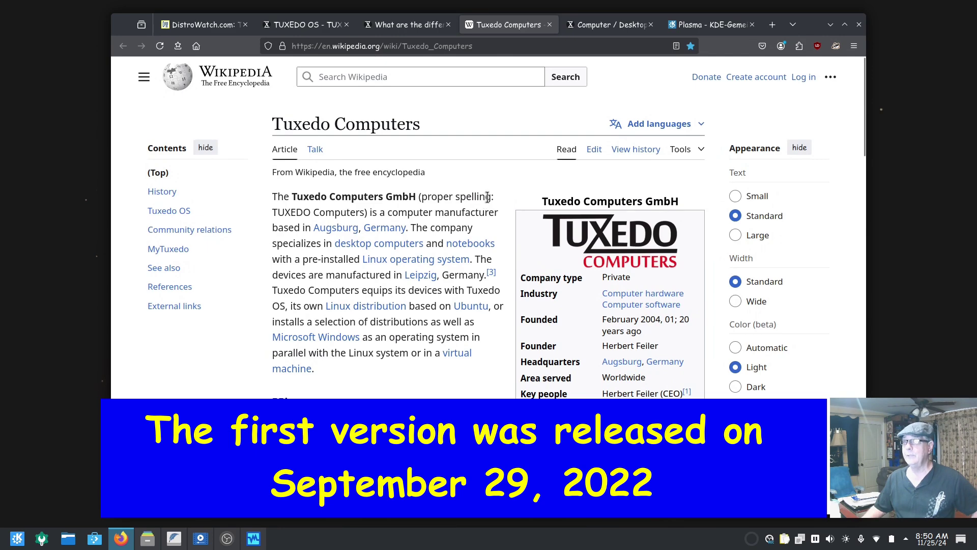
{"action": "left_click", "coordinate": [600, 27]}
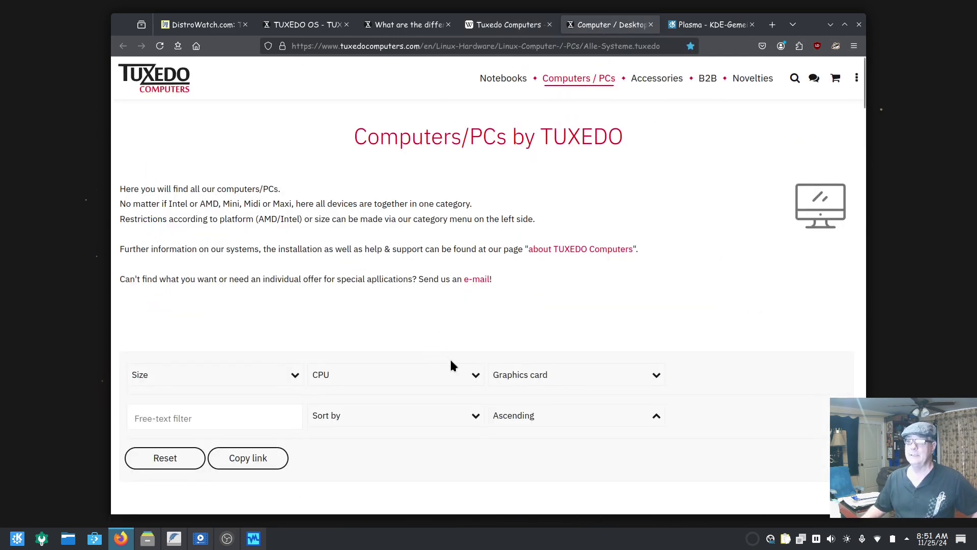
Scroll through the TUXEDO desktop PC product cards to compare specs and prices
{"action": "scroll", "coordinate": [451, 366], "scroll_direction": "down", "scroll_amount": 5}
{"action": "scroll", "coordinate": [452, 367], "scroll_direction": "up", "scroll_amount": 5}
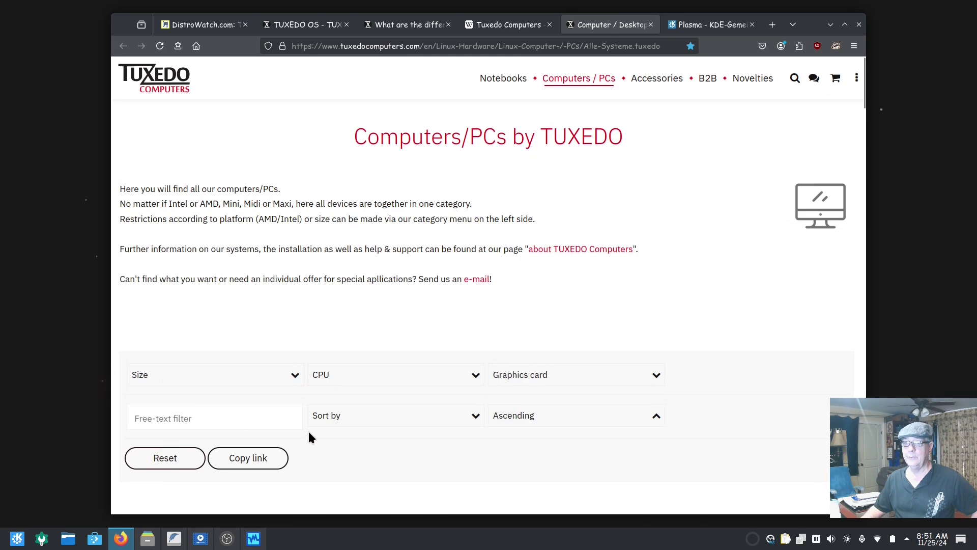
{"action": "scroll", "coordinate": [560, 389], "scroll_direction": "down", "scroll_amount": 7}
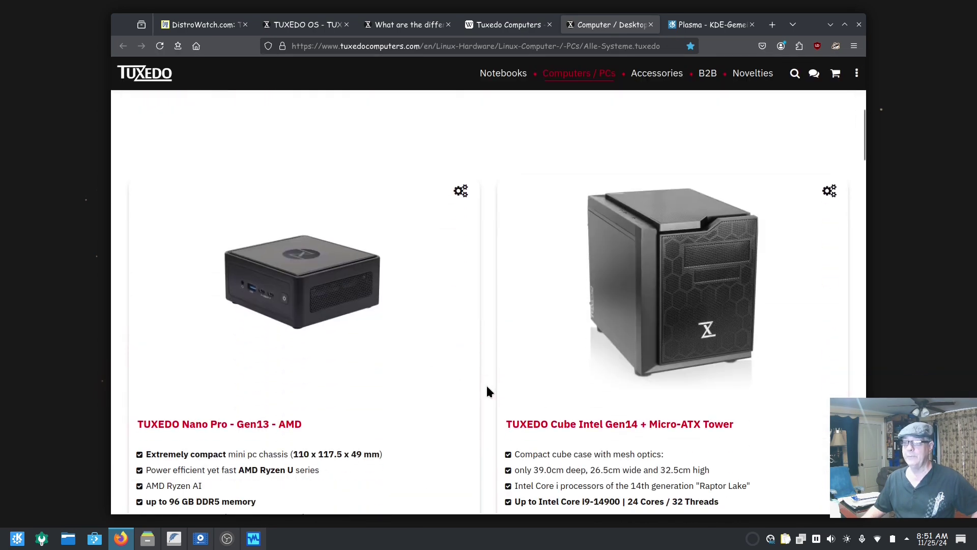
{"action": "scroll", "coordinate": [487, 387], "scroll_direction": "down", "scroll_amount": 5}
{"action": "scroll", "coordinate": [486, 386], "scroll_direction": "down", "scroll_amount": 3}
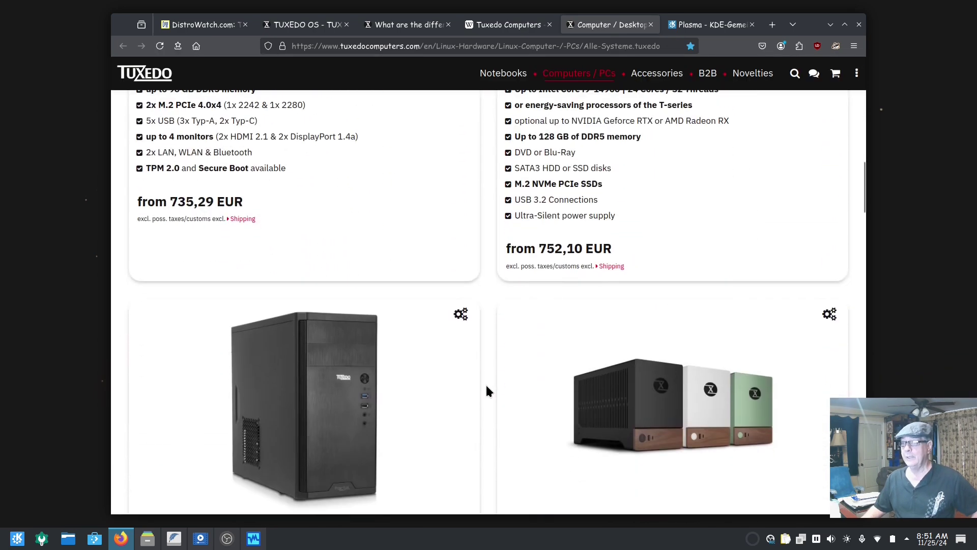
{"action": "scroll", "coordinate": [487, 390], "scroll_direction": "down", "scroll_amount": 5}
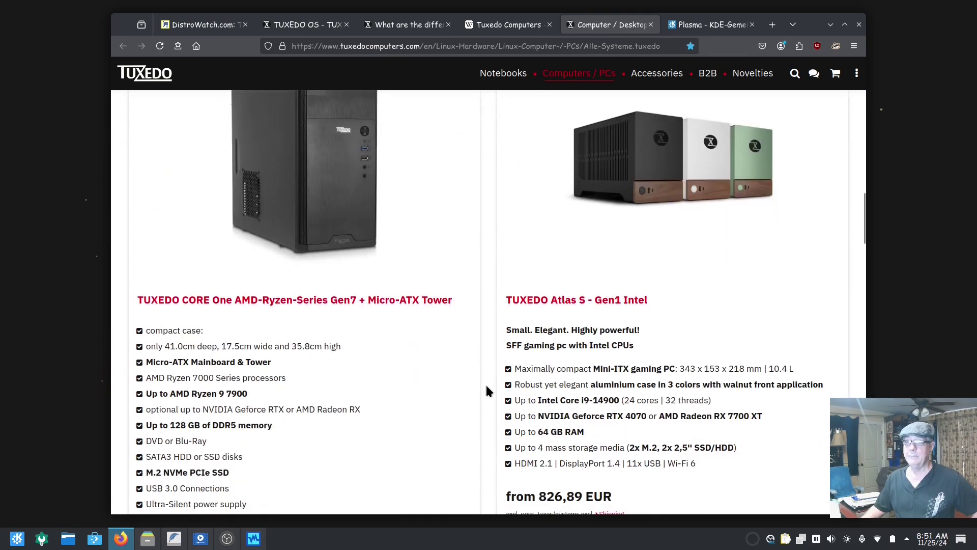
{"action": "scroll", "coordinate": [487, 391], "scroll_direction": "down", "scroll_amount": 3}
{"action": "scroll", "coordinate": [487, 390], "scroll_direction": "down", "scroll_amount": 5}
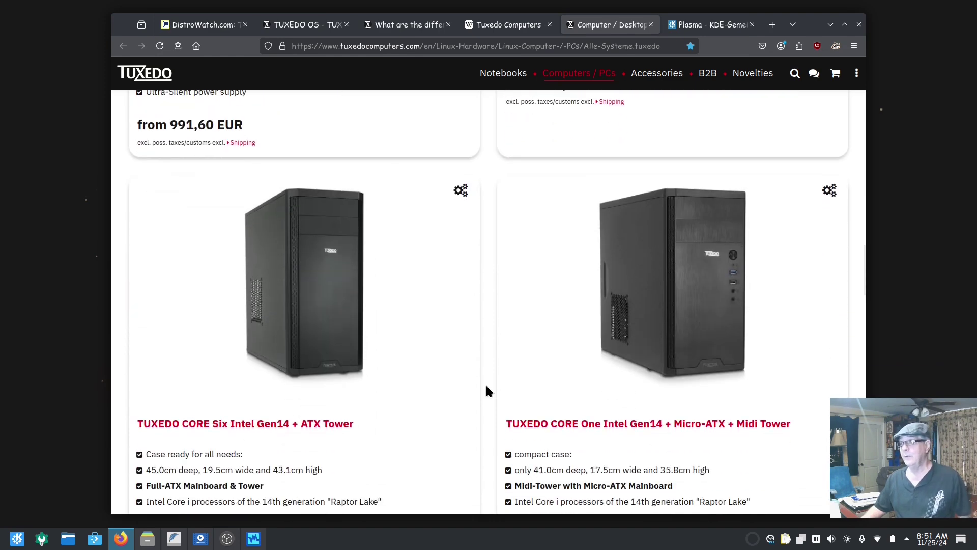
{"action": "scroll", "coordinate": [487, 390], "scroll_direction": "down", "scroll_amount": 5}
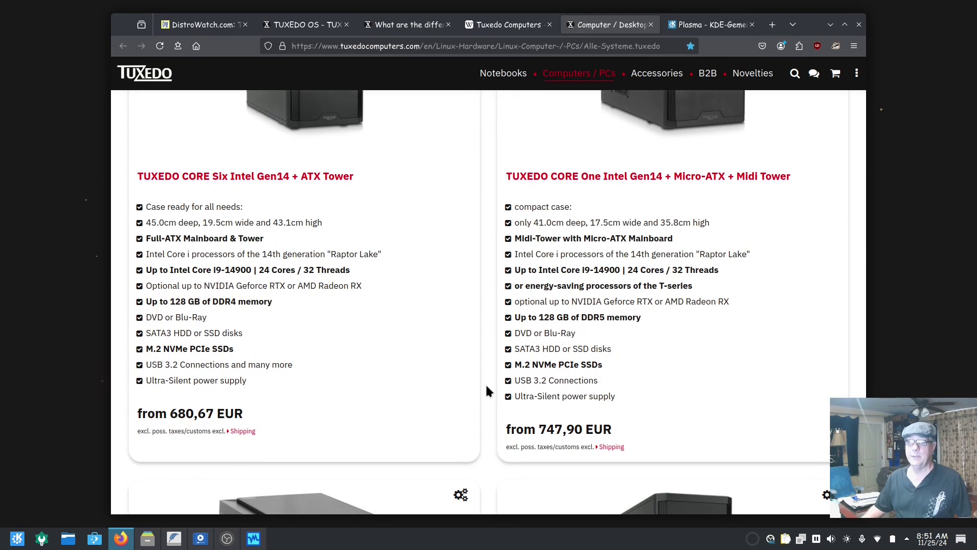
Return to the top of the catalogue and switch to the KDE 'Plasma is a Desktop' page
{"action": "scroll", "coordinate": [486, 391], "scroll_direction": "up", "scroll_amount": 8}
{"action": "scroll", "coordinate": [487, 391], "scroll_direction": "up", "scroll_amount": 2}
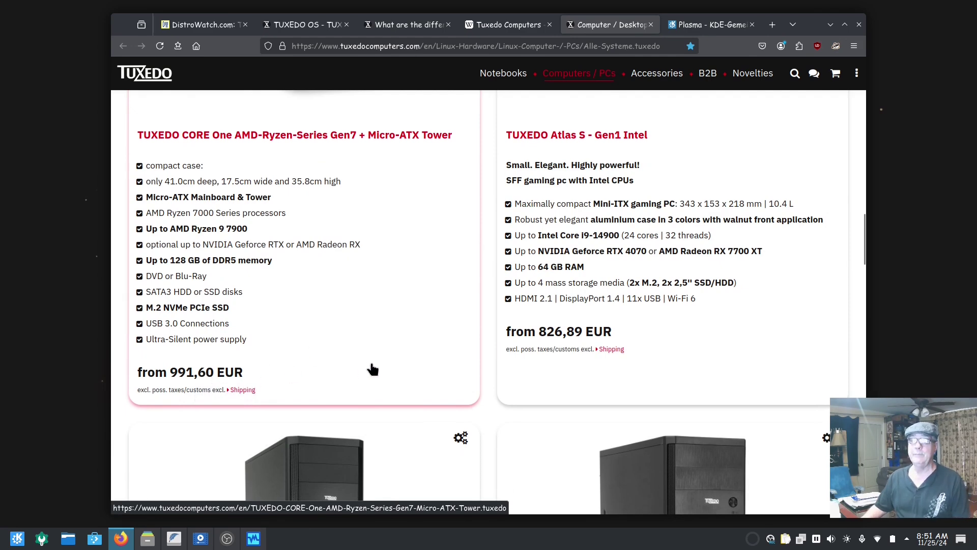
{"action": "scroll", "coordinate": [371, 369], "scroll_direction": "up", "scroll_amount": 15}
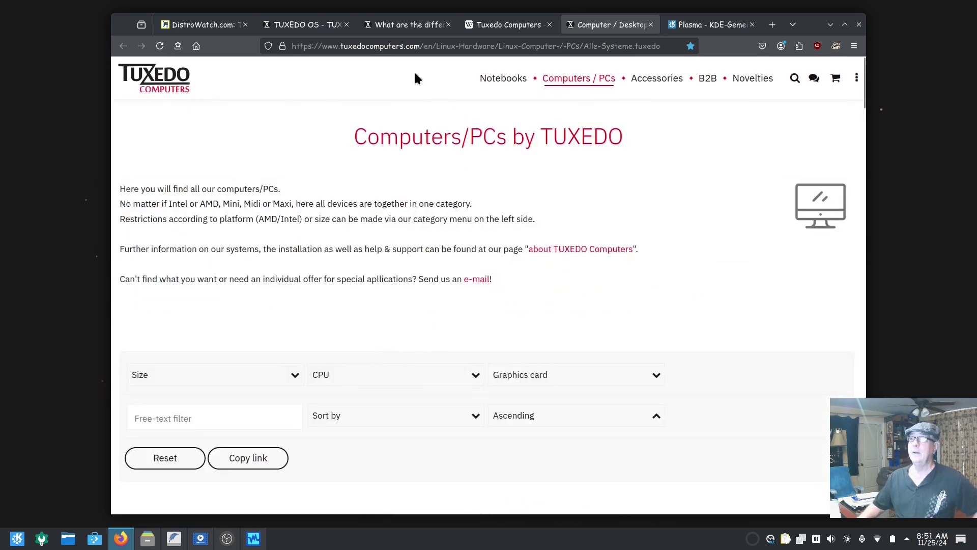
{"action": "left_click", "coordinate": [708, 29]}
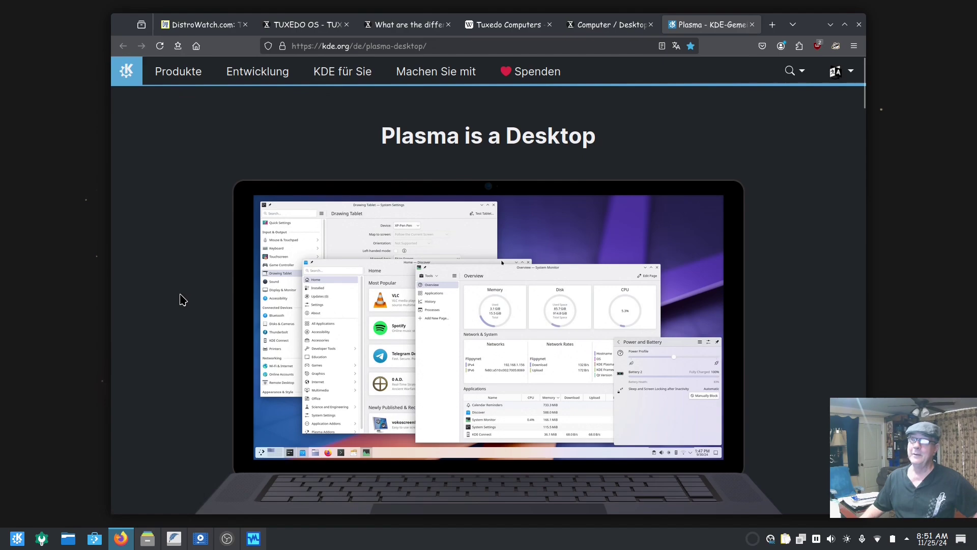
Glance over the kde.org Plasma page, then minimize Firefox to reveal the desktop
{"action": "scroll", "coordinate": [182, 300], "scroll_direction": "down", "scroll_amount": 10}
{"action": "scroll", "coordinate": [180, 300], "scroll_direction": "up", "scroll_amount": 10}
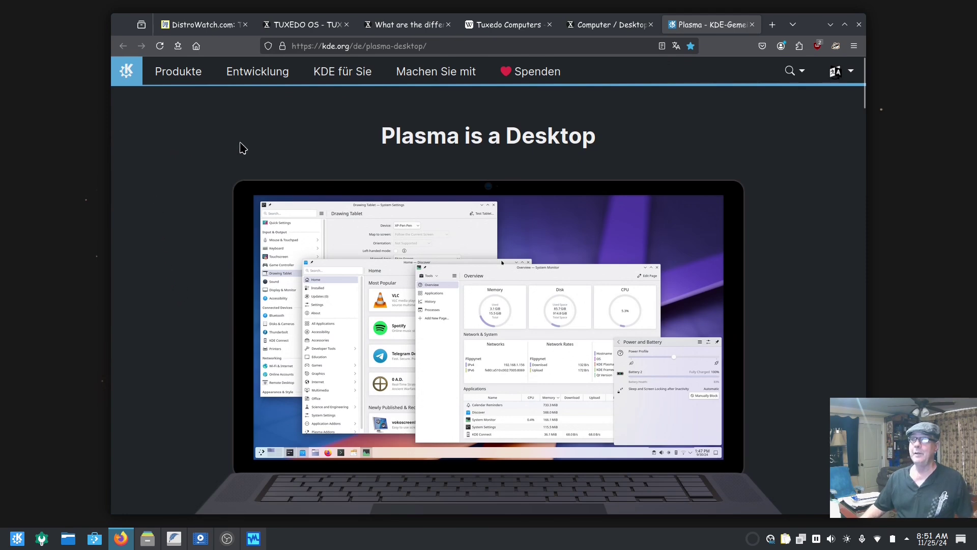
{"action": "left_click", "coordinate": [830, 25]}
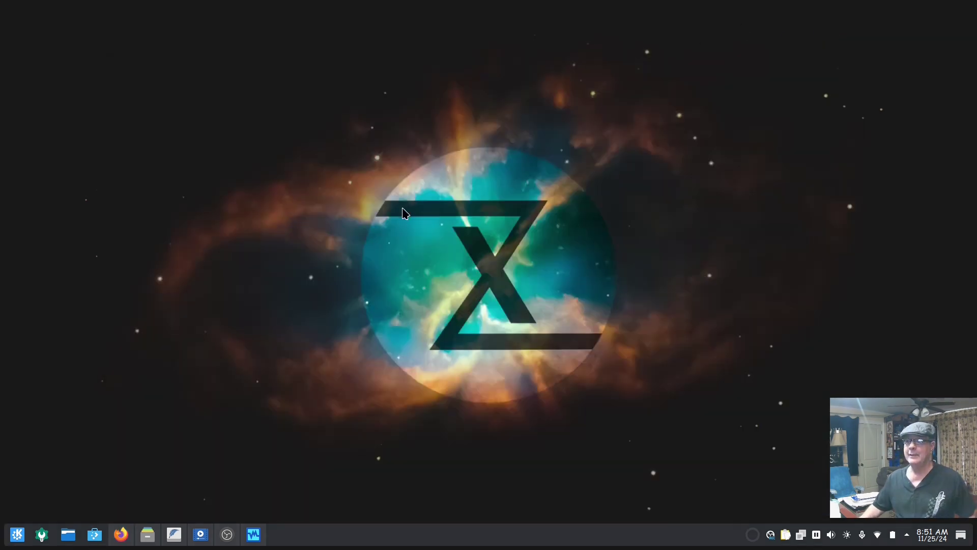
{"action": "left_click", "coordinate": [124, 536]}
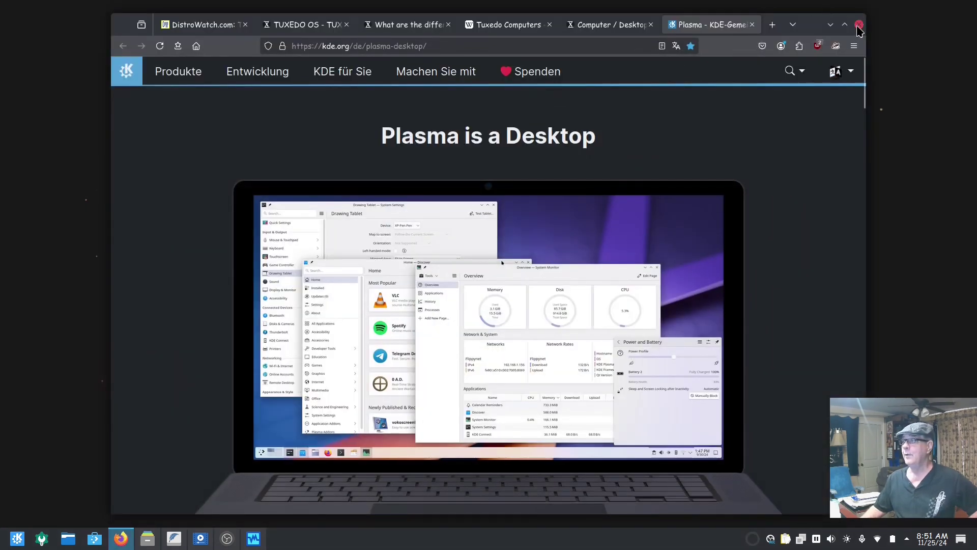
{"action": "left_click", "coordinate": [831, 25]}
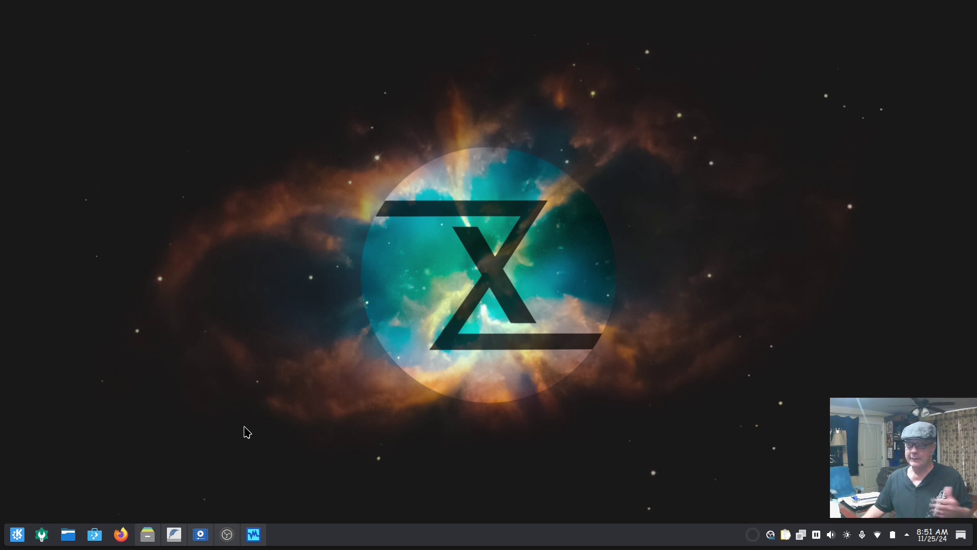
Launch VirtualBox Manager and start the 'Tuxedo OS Ubuntu' virtual machine
{"action": "left_click", "coordinate": [254, 534]}
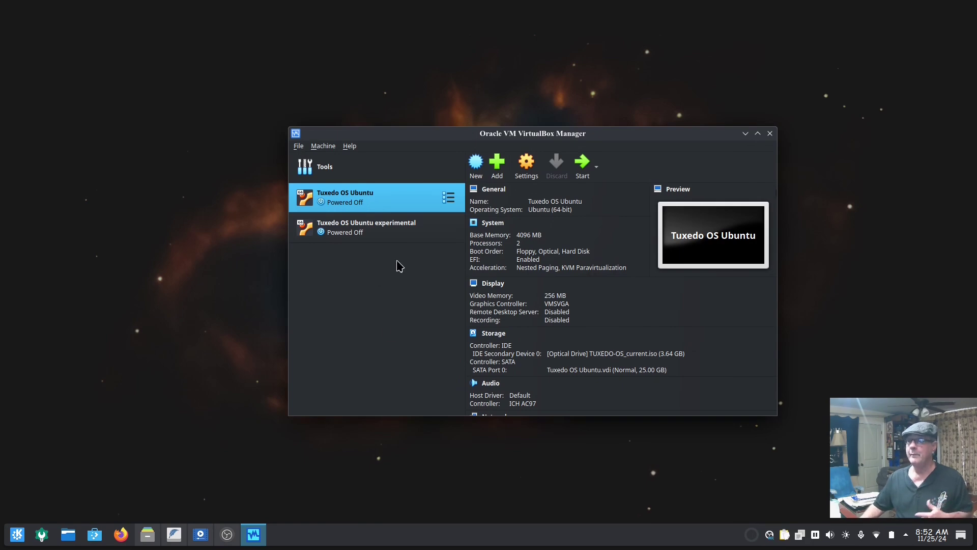
{"action": "left_click", "coordinate": [581, 165]}
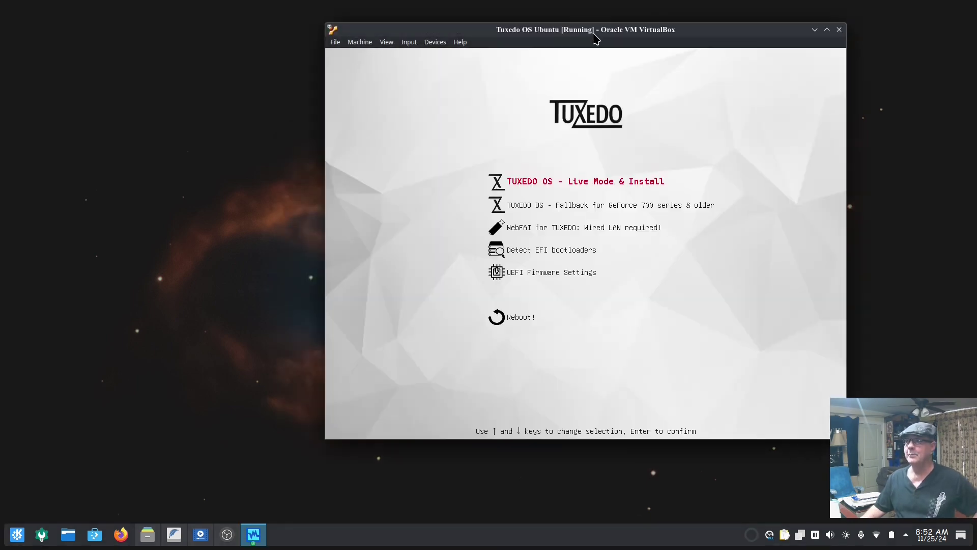
Boot the 'TUXEDO OS - Live Mode & Install' entry and reposition the VM window
{"action": "left_click_drag", "start_coordinate": [594, 34], "coordinate": [662, 69]}
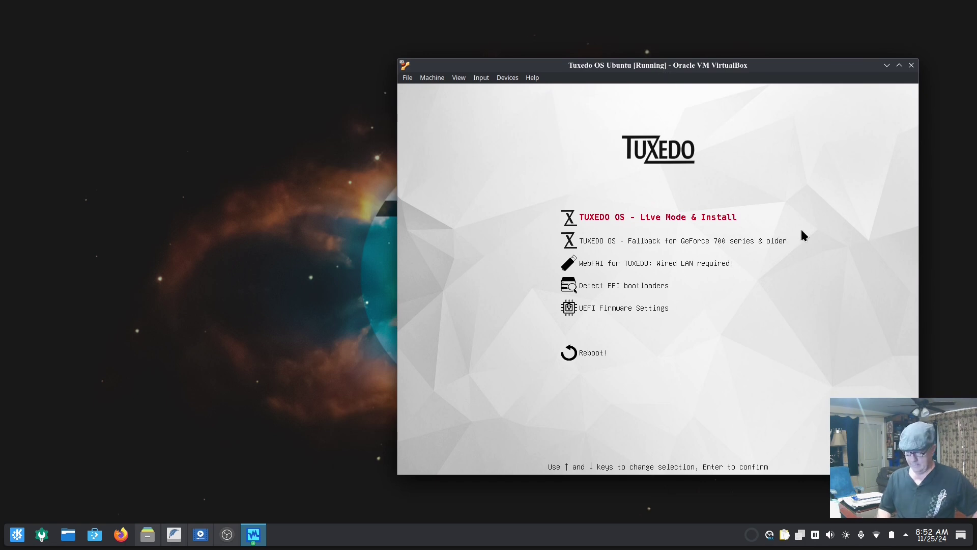
{"action": "key", "text": "Return"}
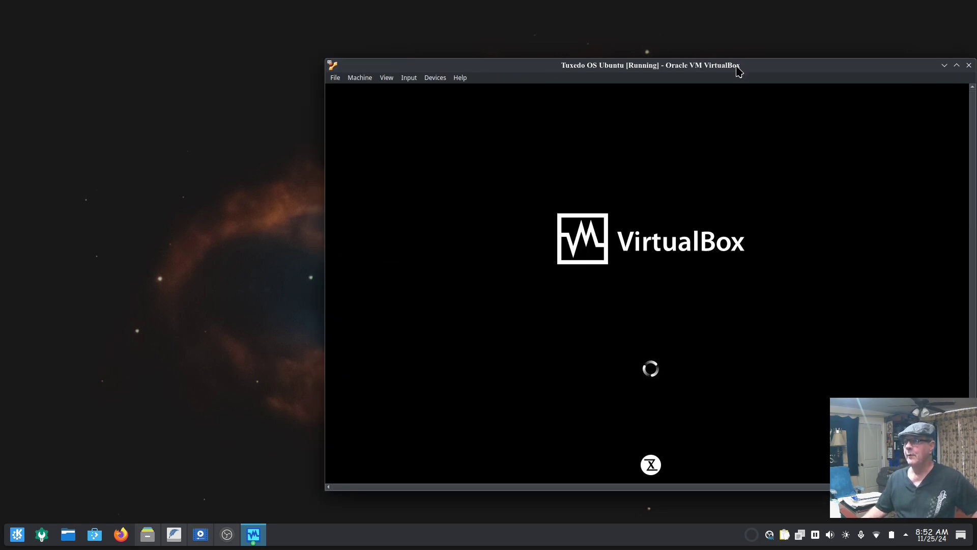
{"action": "left_click_drag", "start_coordinate": [737, 66], "coordinate": [586, 36]}
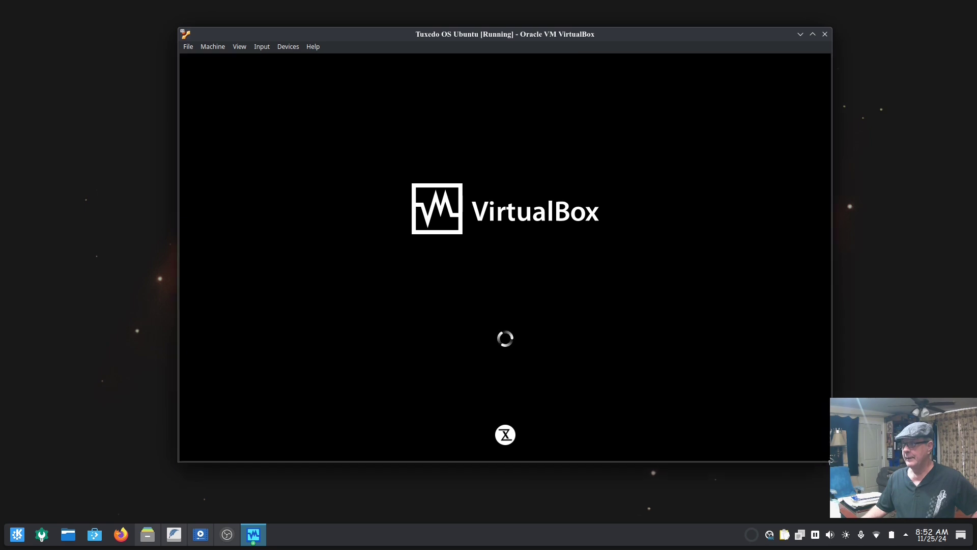
{"action": "left_click_drag", "start_coordinate": [663, 39], "coordinate": [636, 35]}
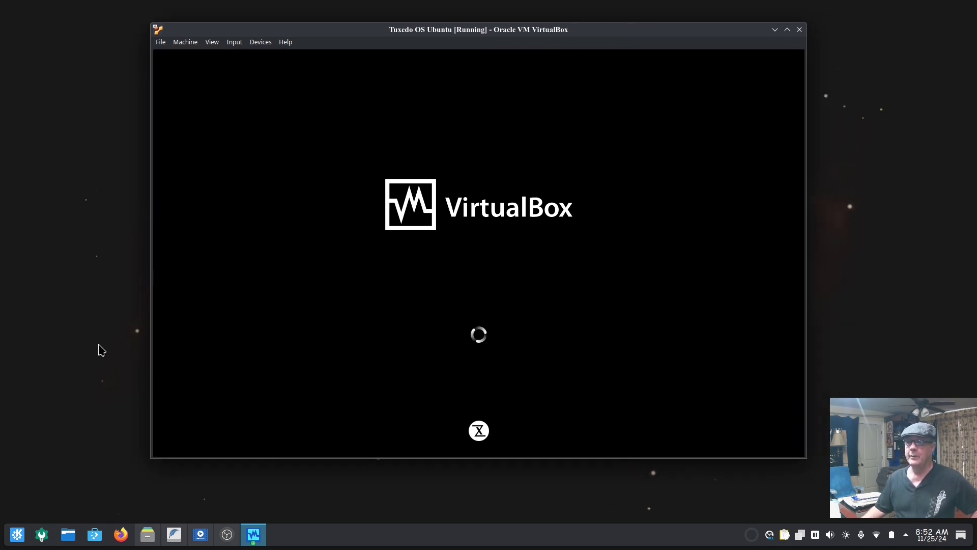
Bring up the Tuxedo OS4 Notes in KWrite and highlight the February 1, 2004 and September 29, 2022 dates
{"action": "left_click", "coordinate": [174, 534]}
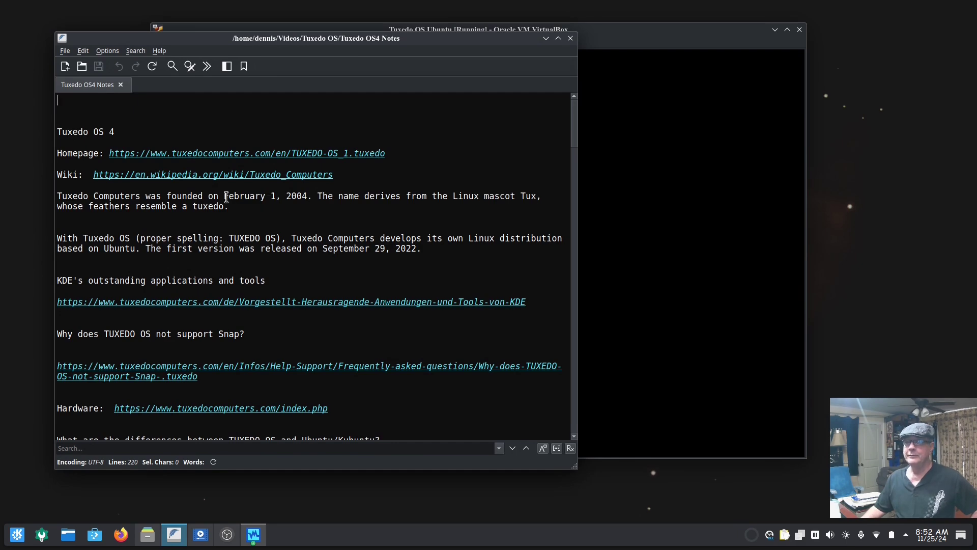
{"action": "left_click_drag", "start_coordinate": [224, 196], "coordinate": [310, 196]}
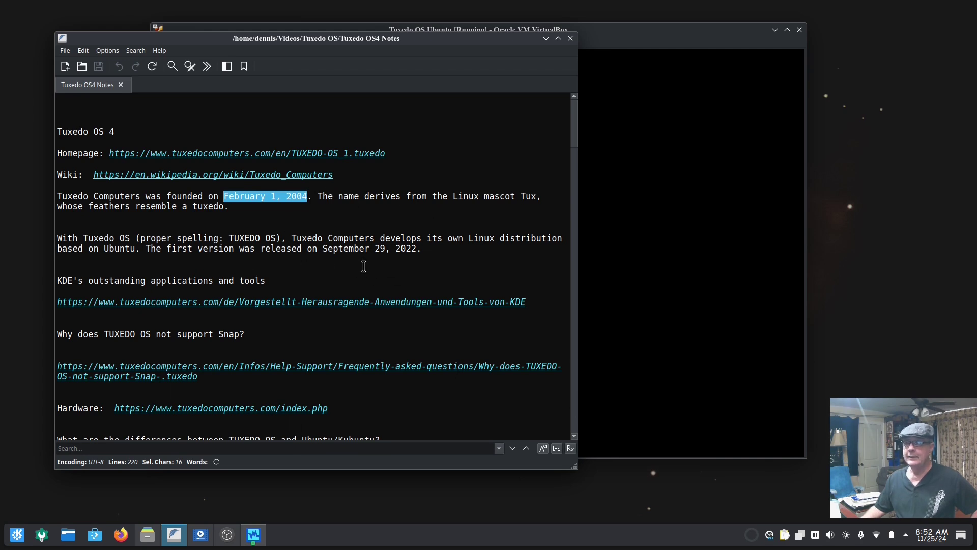
{"action": "left_click_drag", "start_coordinate": [324, 249], "coordinate": [420, 249]}
{"action": "left_click", "coordinate": [417, 275]}
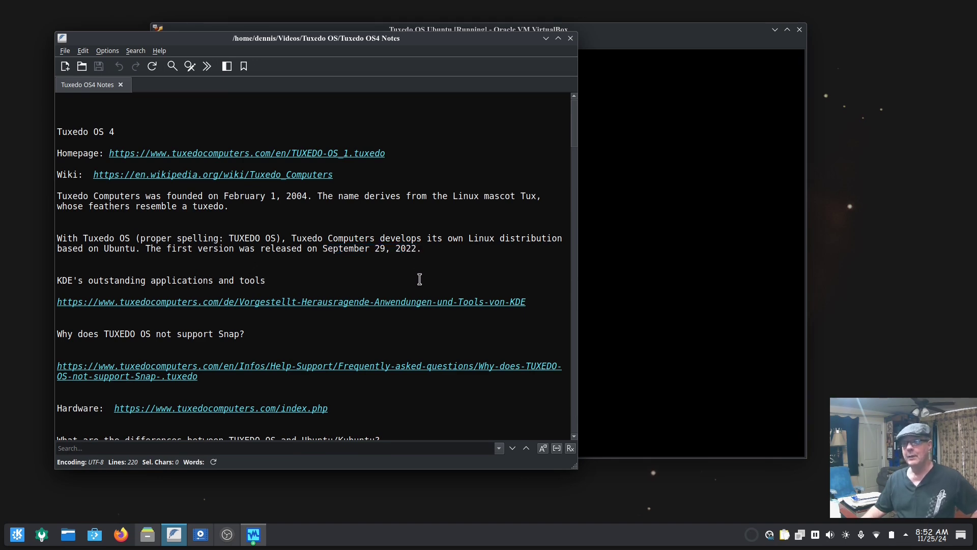
Scroll down through the notes to the KDE Plasma 6.2.3, X.Org and PipeWire details
{"action": "scroll", "coordinate": [422, 278], "scroll_direction": "down", "scroll_amount": 1}
{"action": "scroll", "coordinate": [422, 278], "scroll_direction": "down", "scroll_amount": 1}
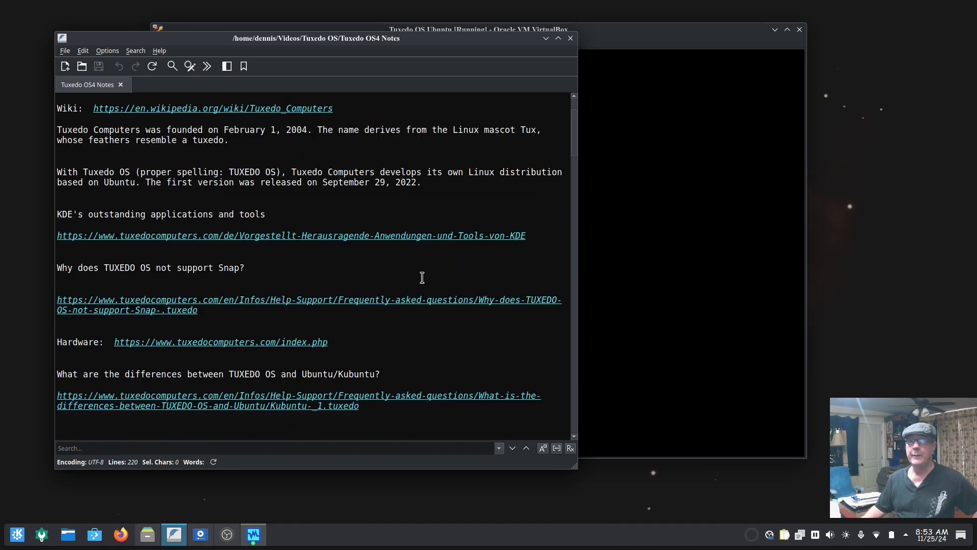
{"action": "scroll", "coordinate": [422, 278], "scroll_direction": "down", "scroll_amount": 1}
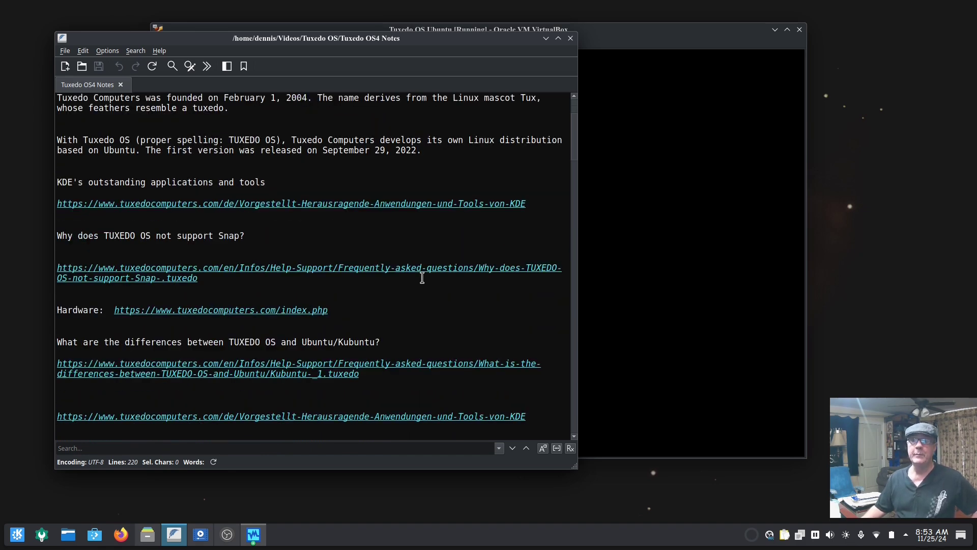
{"action": "scroll", "coordinate": [351, 253], "scroll_direction": "down", "scroll_amount": 2}
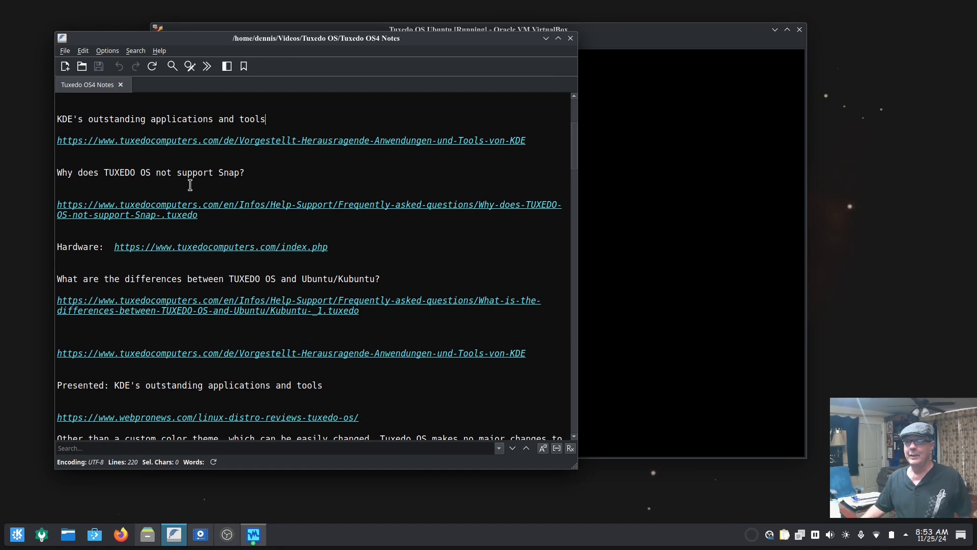
{"action": "scroll", "coordinate": [190, 185], "scroll_direction": "down", "scroll_amount": 1}
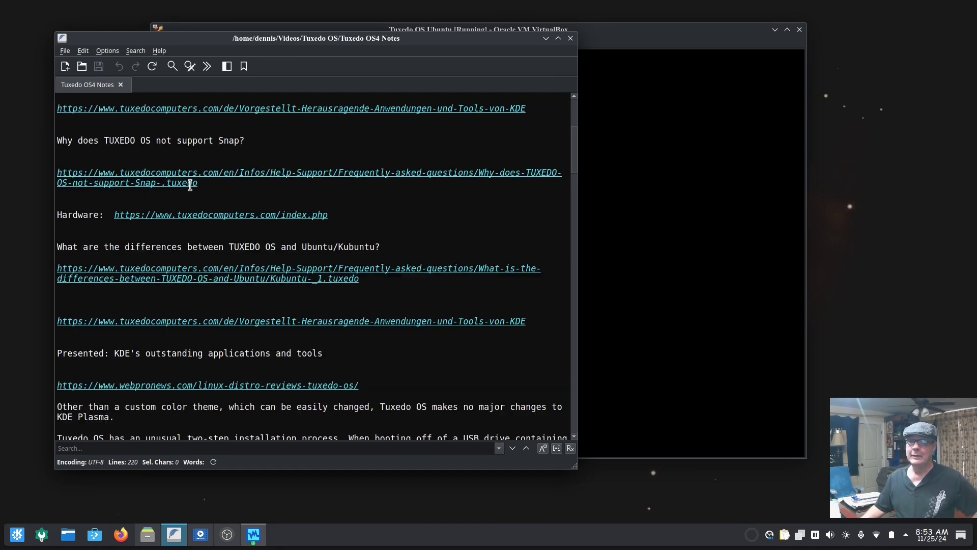
{"action": "scroll", "coordinate": [361, 229], "scroll_direction": "down", "scroll_amount": 1}
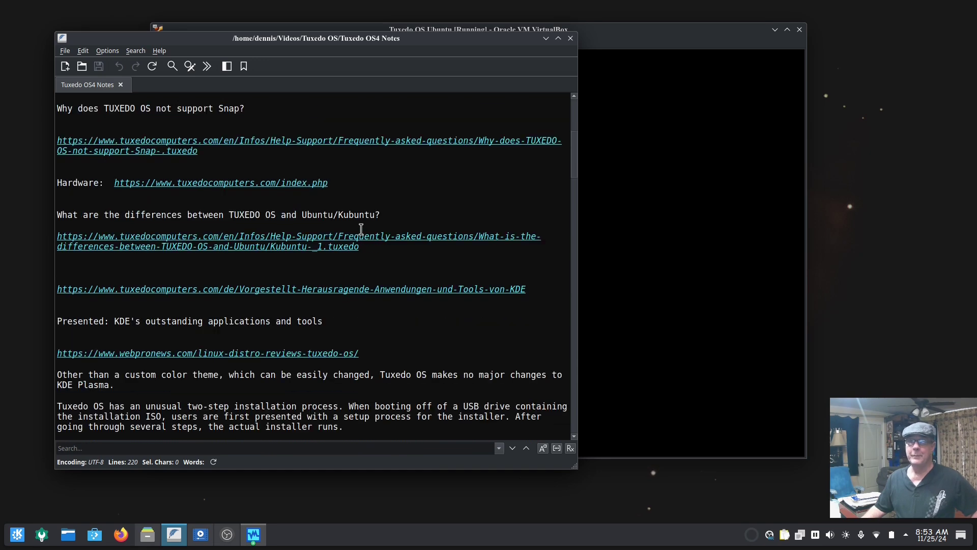
{"action": "scroll", "coordinate": [361, 229], "scroll_direction": "down", "scroll_amount": 2}
{"action": "scroll", "coordinate": [301, 241], "scroll_direction": "down", "scroll_amount": 2}
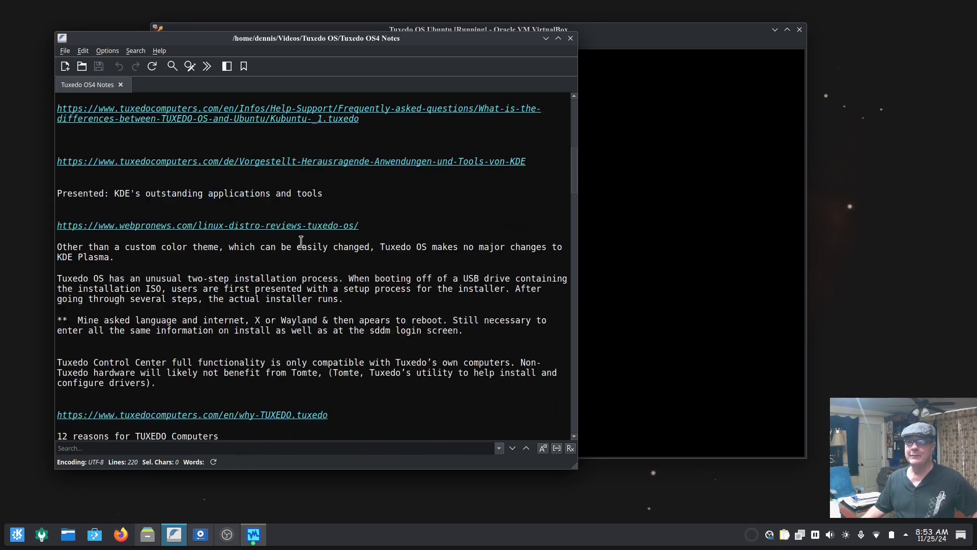
{"action": "scroll", "coordinate": [446, 222], "scroll_direction": "down", "scroll_amount": 3}
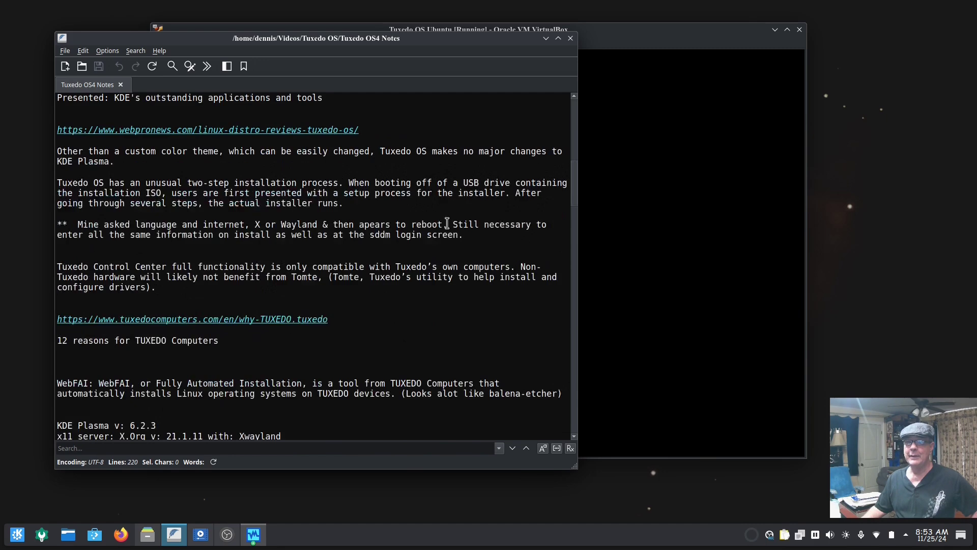
{"action": "scroll", "coordinate": [447, 223], "scroll_direction": "down", "scroll_amount": 2}
{"action": "scroll", "coordinate": [443, 223], "scroll_direction": "down", "scroll_amount": 1}
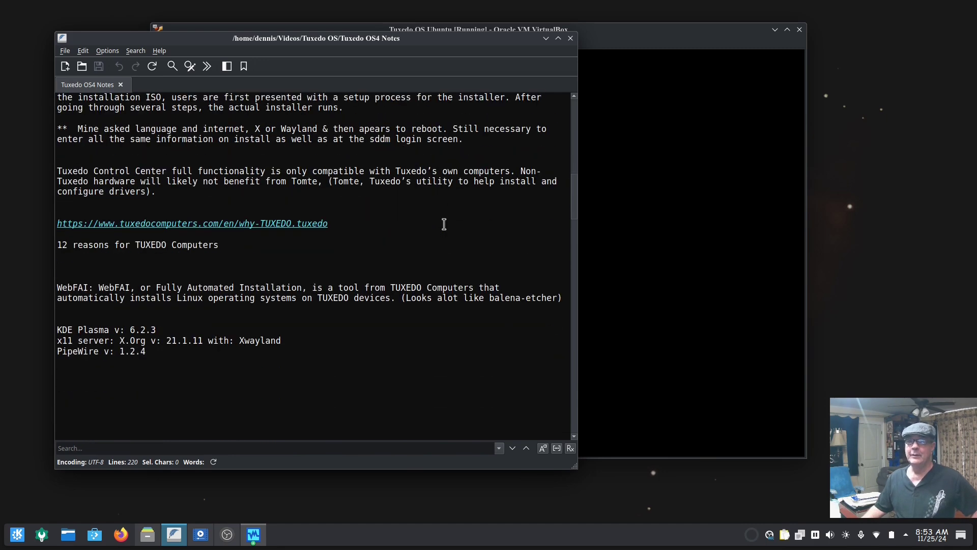
{"action": "scroll", "coordinate": [442, 225], "scroll_direction": "down", "scroll_amount": 2}
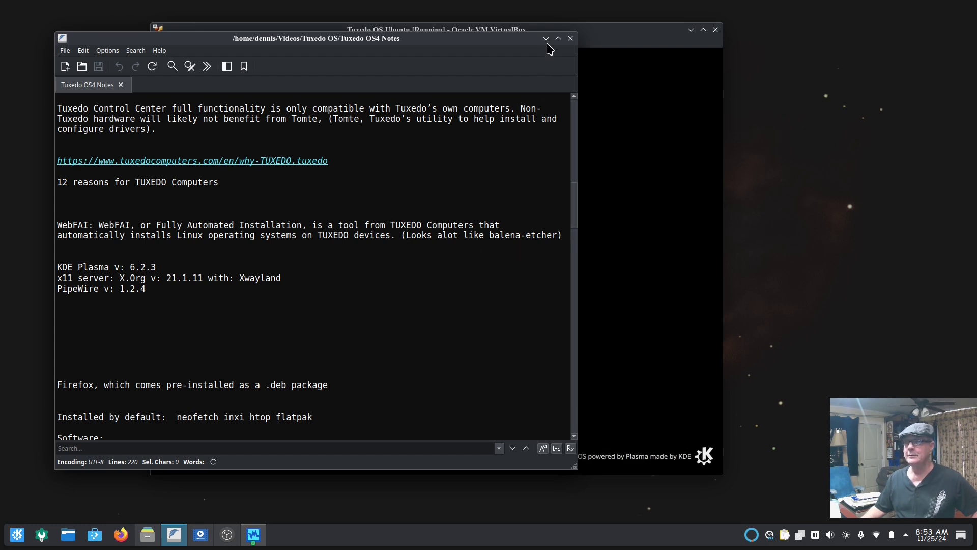
Read further to the default tools (neofetch, inxi, htop, flatpak), then minimize KWrite to show the VM
{"action": "left_click", "coordinate": [613, 48]}
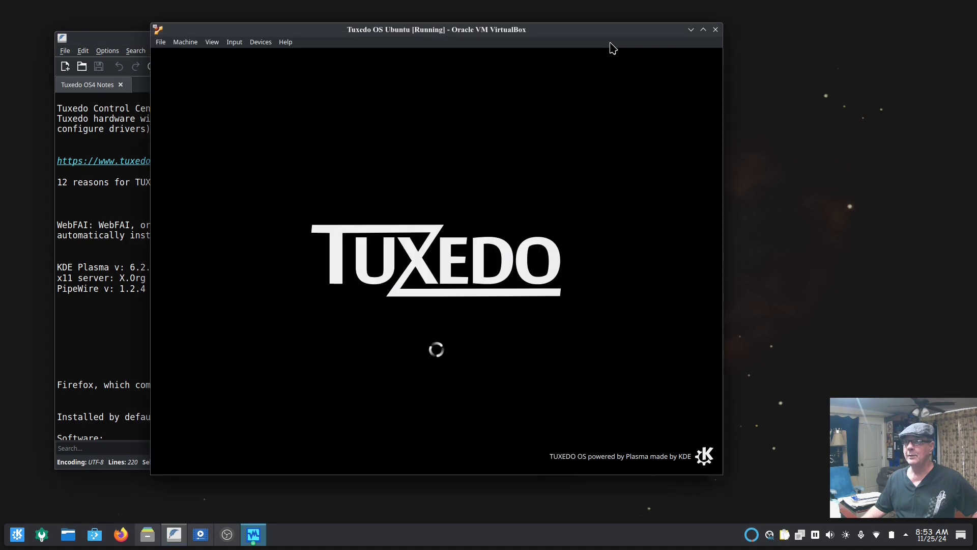
{"action": "left_click", "coordinate": [136, 39]}
{"action": "scroll", "coordinate": [382, 251], "scroll_direction": "down", "scroll_amount": 1}
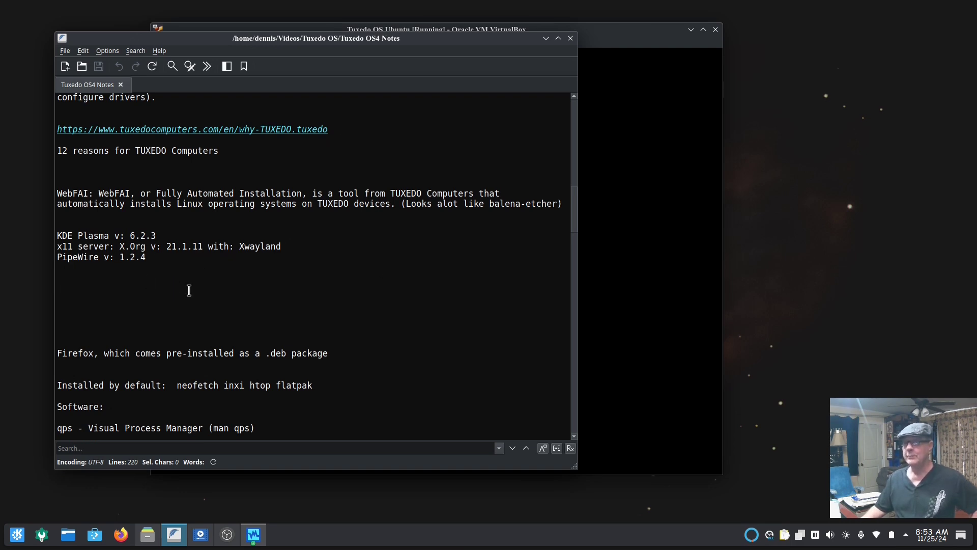
{"action": "scroll", "coordinate": [209, 278], "scroll_direction": "down", "scroll_amount": 1}
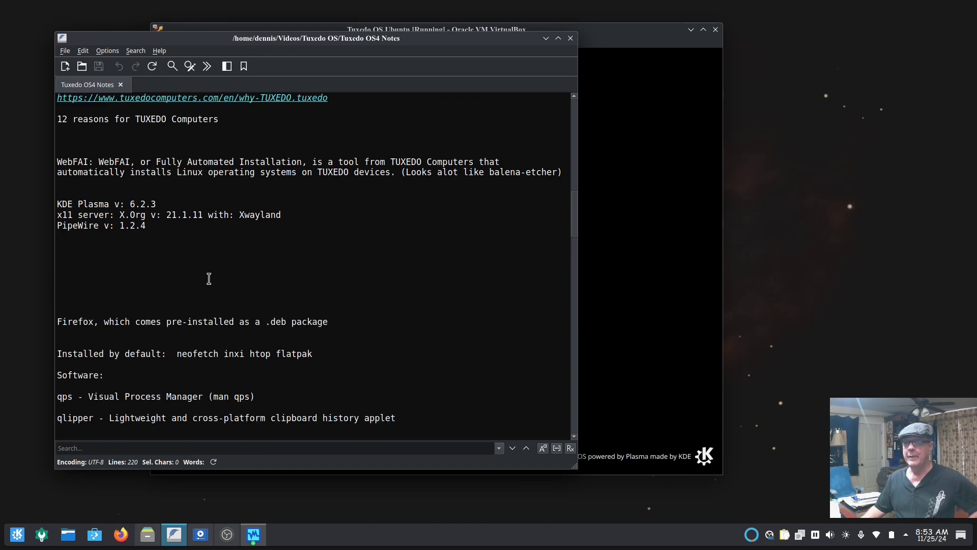
{"action": "scroll", "coordinate": [209, 278], "scroll_direction": "down", "scroll_amount": 2}
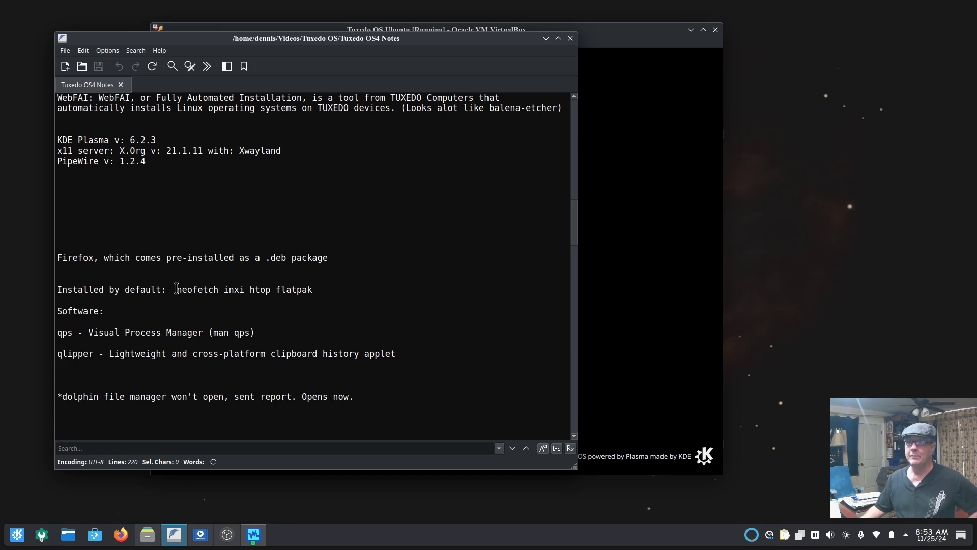
{"action": "left_click_drag", "start_coordinate": [177, 290], "coordinate": [313, 289]}
{"action": "left_click", "coordinate": [193, 303]}
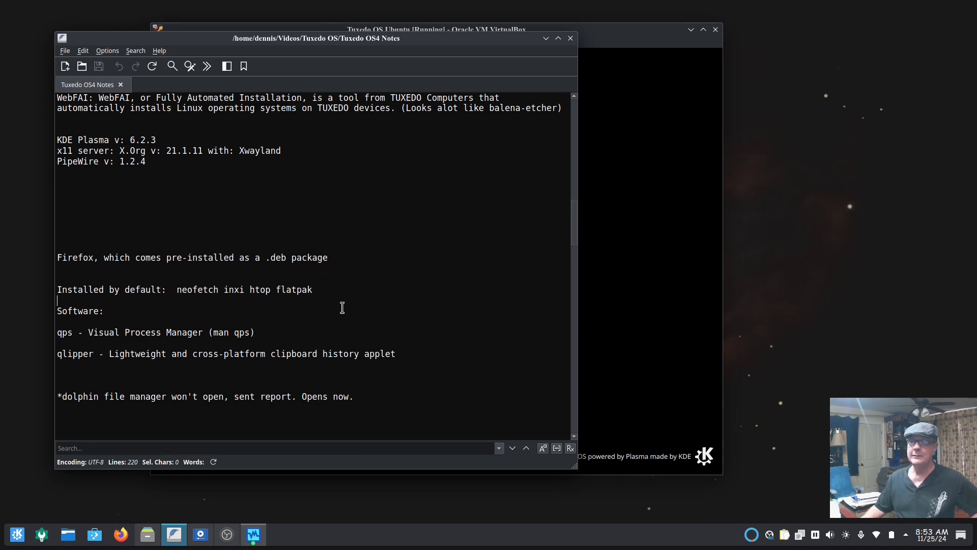
{"action": "scroll", "coordinate": [342, 307], "scroll_direction": "down", "scroll_amount": 2}
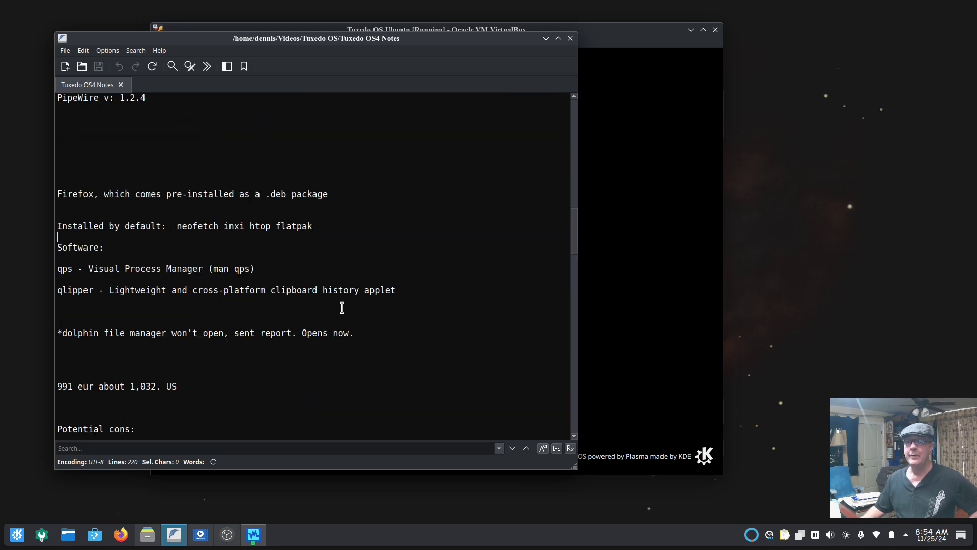
{"action": "left_click", "coordinate": [546, 38]}
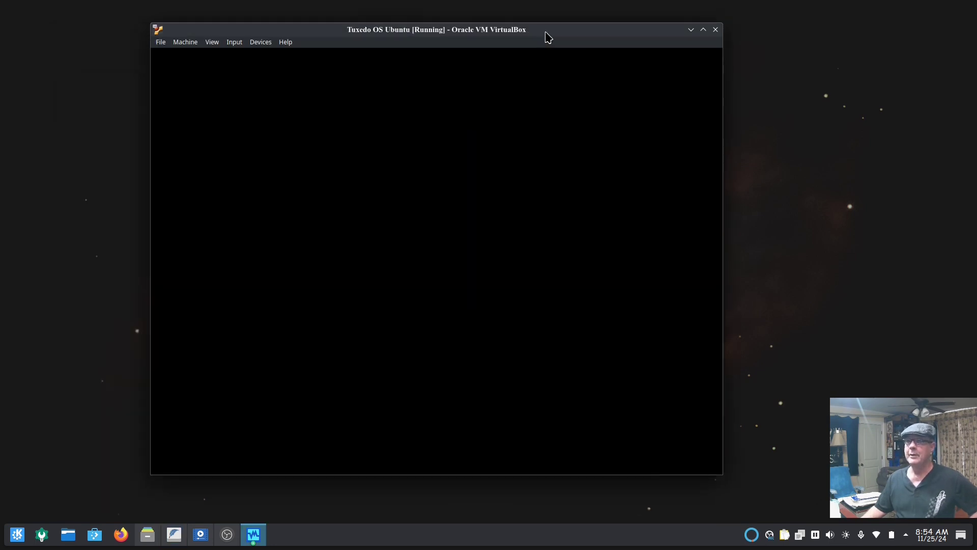
Switch the setup language from Deutsch to American English and advance to the time zone page
{"action": "left_click_drag", "start_coordinate": [540, 30], "coordinate": [560, 32]}
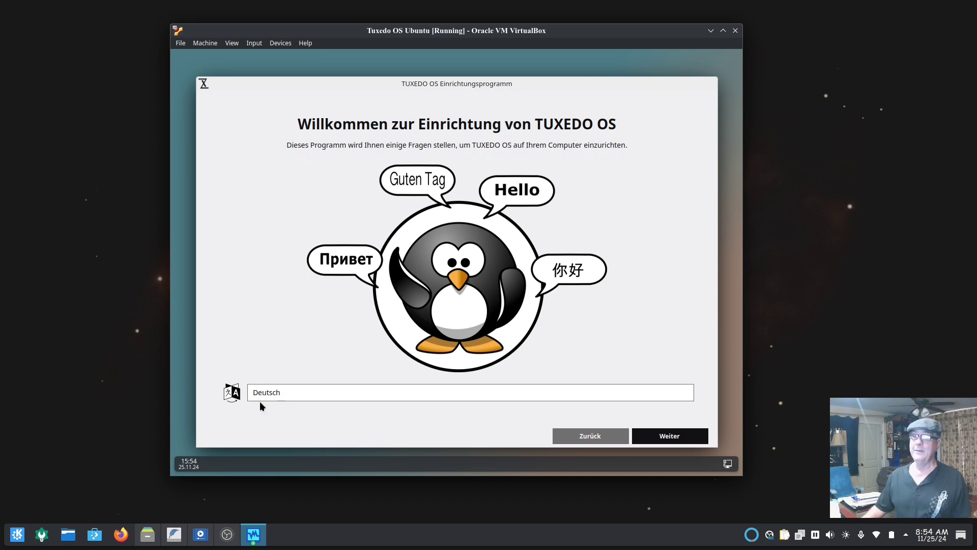
{"action": "left_click", "coordinate": [271, 392]}
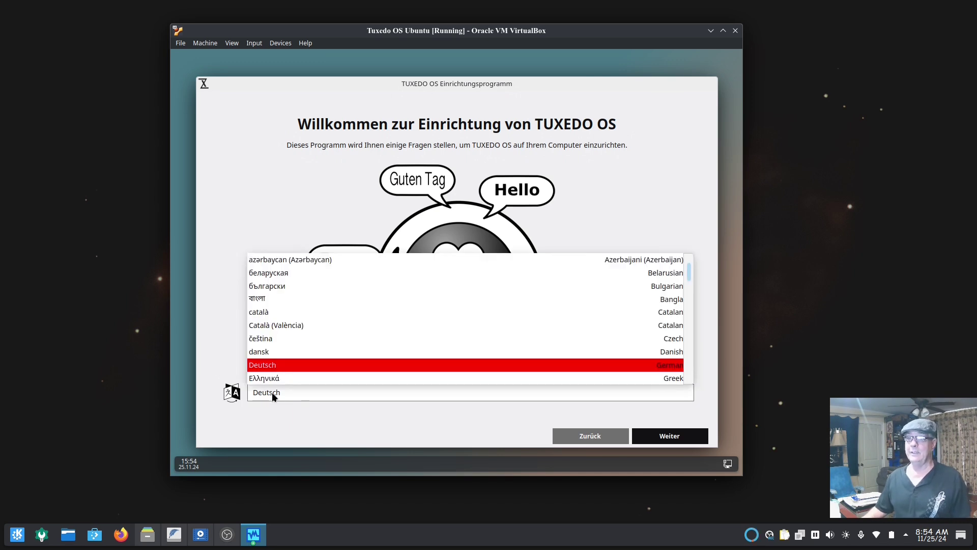
{"action": "scroll", "coordinate": [283, 363], "scroll_direction": "down", "scroll_amount": 1}
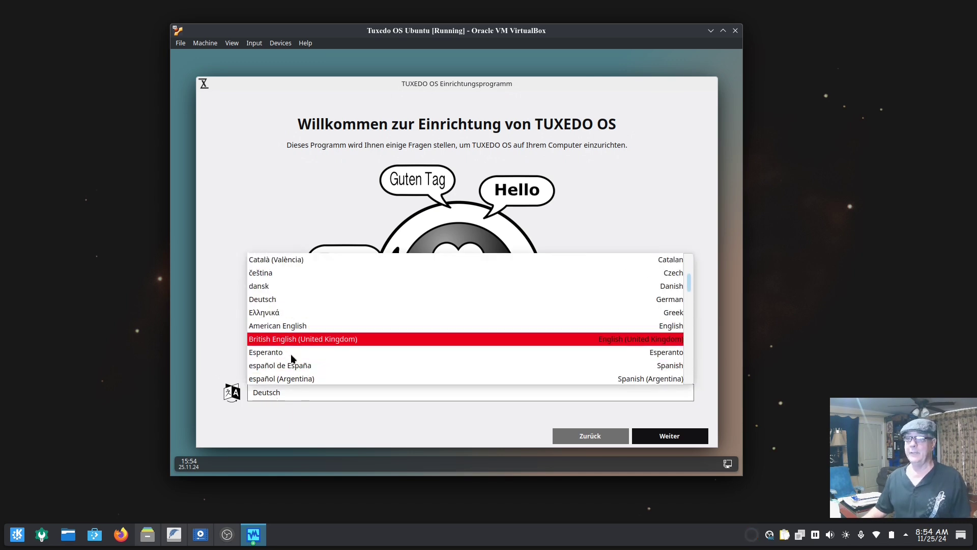
{"action": "left_click", "coordinate": [289, 326]}
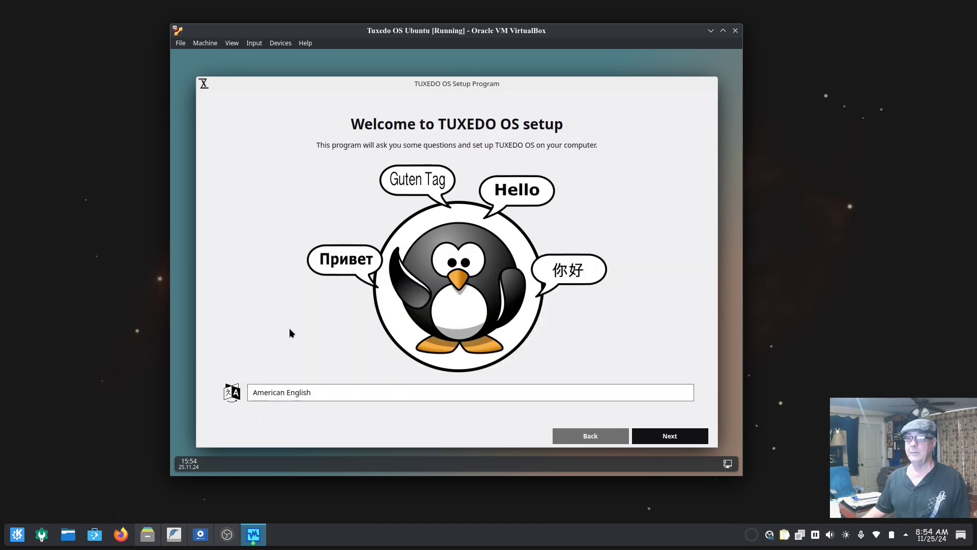
{"action": "left_click", "coordinate": [667, 432]}
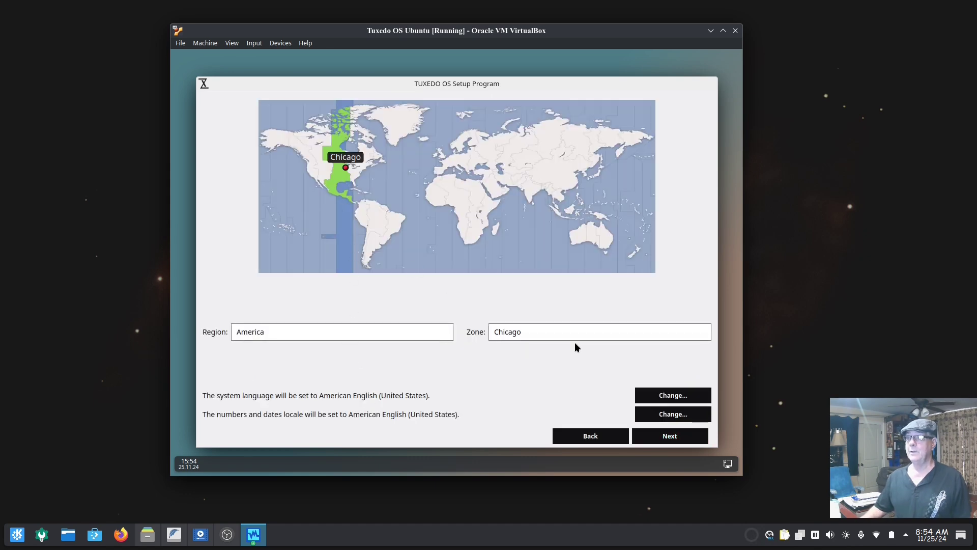
Accept the America/Chicago time zone and keyboard layout, then reveal the advanced Wayland session options
{"action": "left_click", "coordinate": [664, 434]}
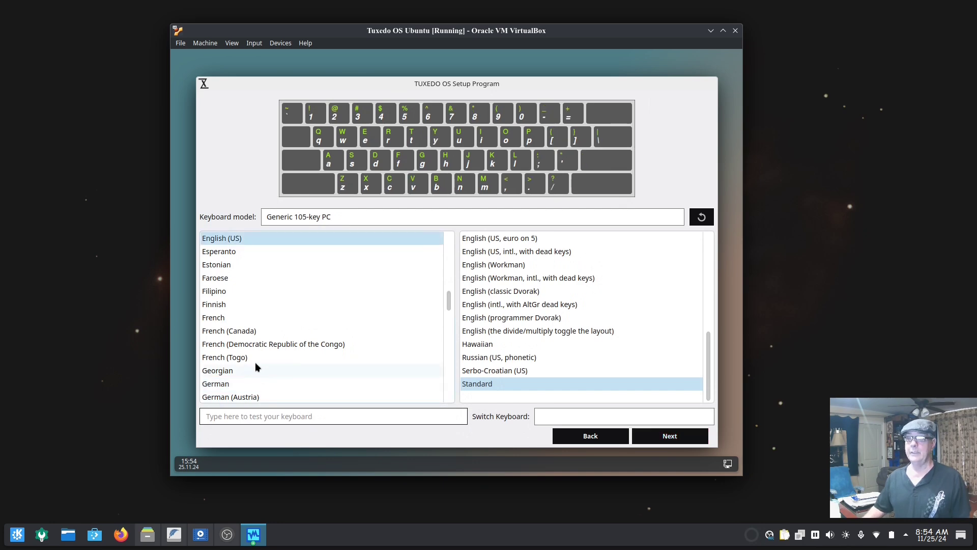
{"action": "left_click", "coordinate": [662, 434]}
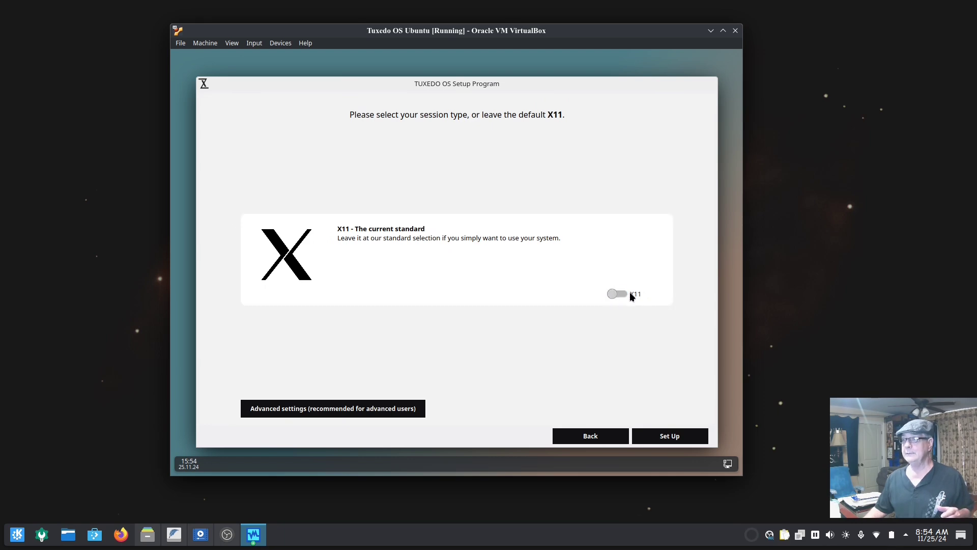
{"action": "left_click", "coordinate": [360, 412]}
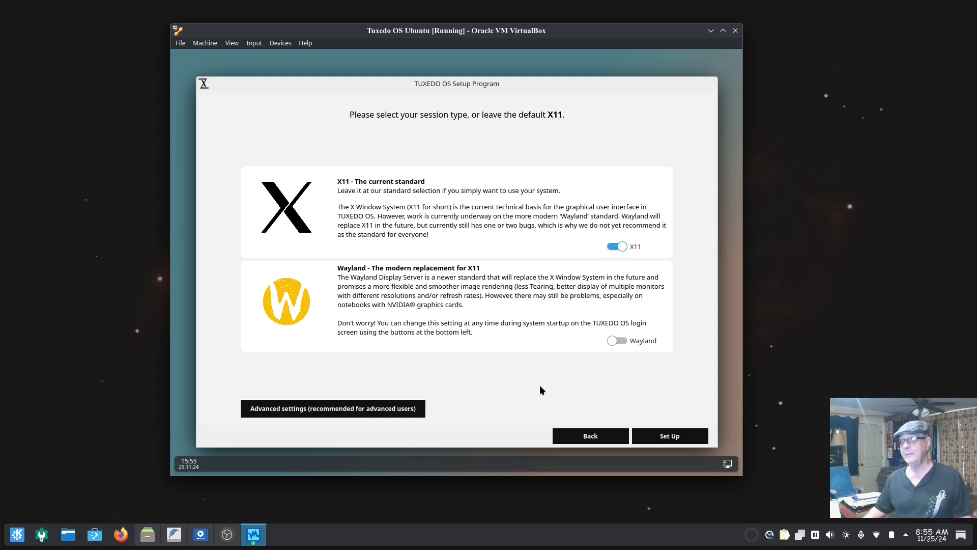
Start the X11 setup, then power off the Tuxedo OS VM and bring up VirtualBox Manager
{"action": "left_click", "coordinate": [666, 437]}
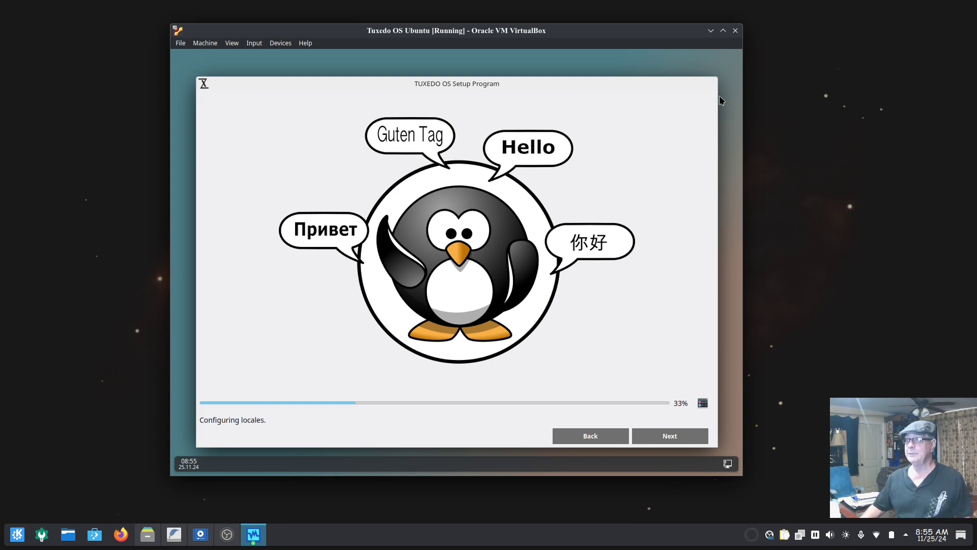
{"action": "left_click", "coordinate": [735, 32]}
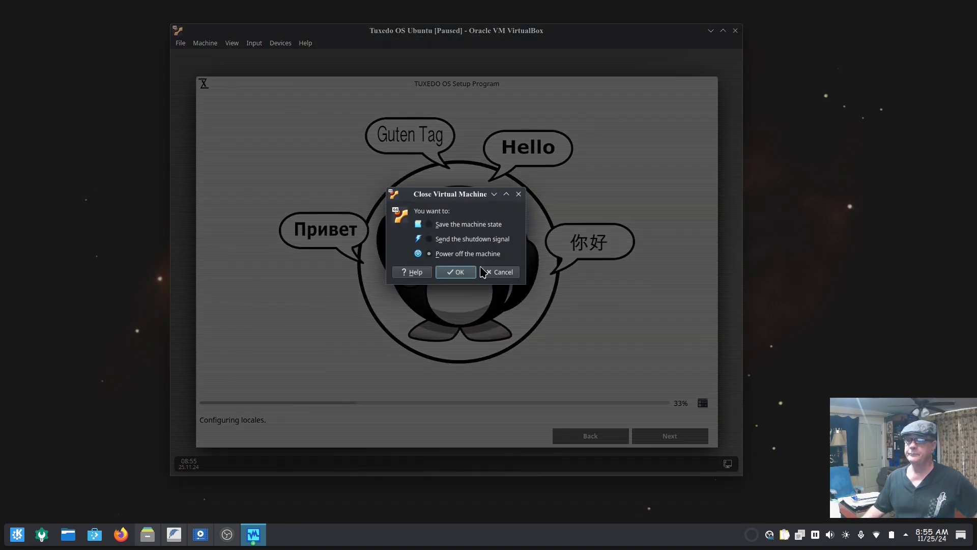
{"action": "left_click", "coordinate": [462, 274]}
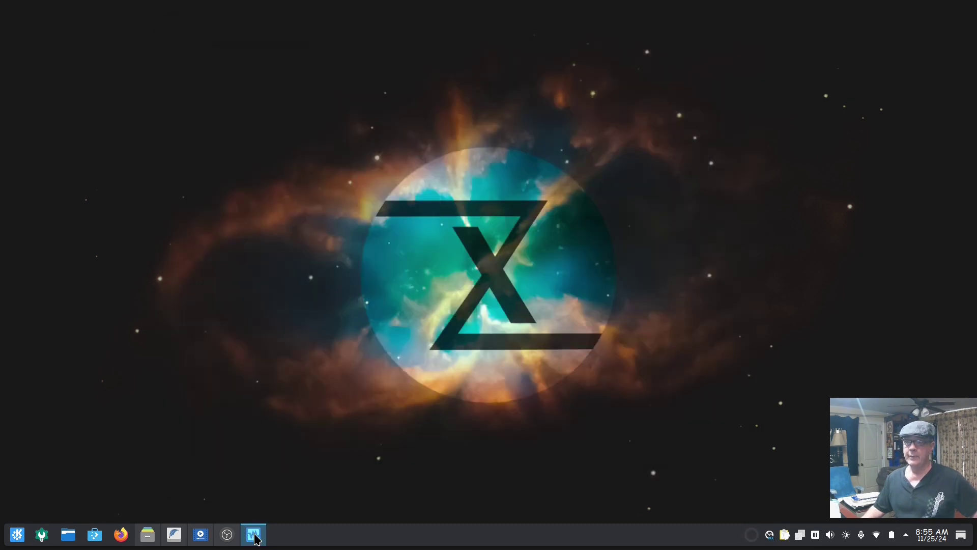
{"action": "left_click", "coordinate": [253, 534]}
Close VirtualBox Manager and resume the paused install video in full screen
{"action": "left_click", "coordinate": [770, 134]}
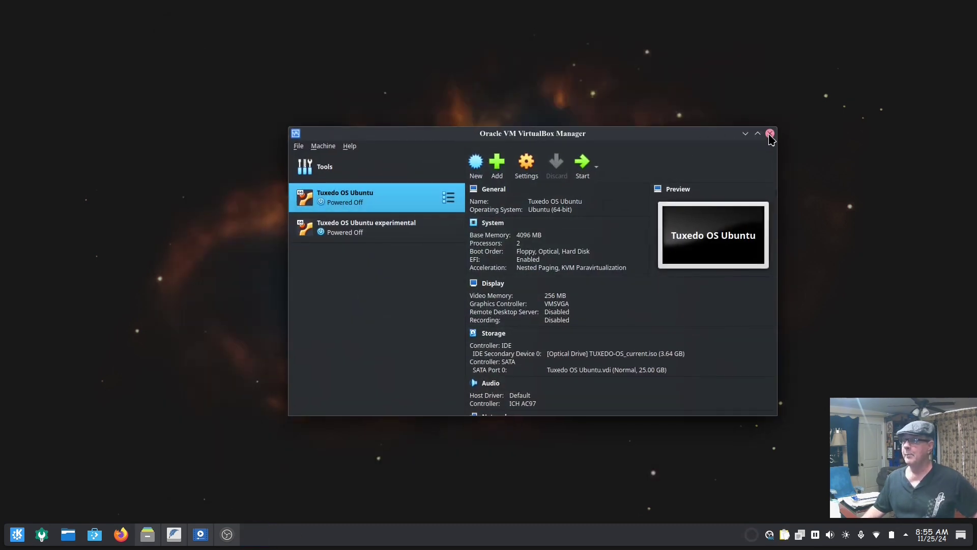
{"action": "left_click", "coordinate": [200, 534]}
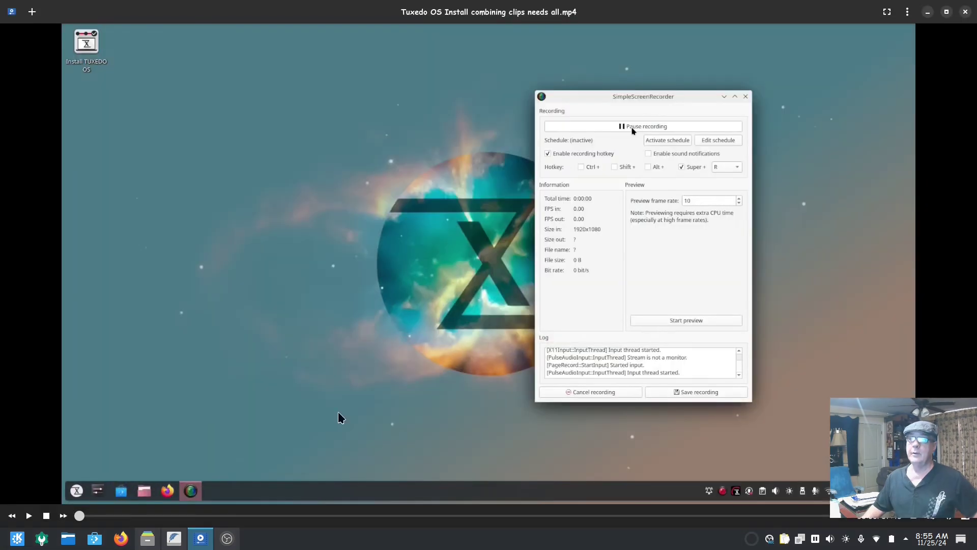
{"action": "double_click", "coordinate": [519, 322]}
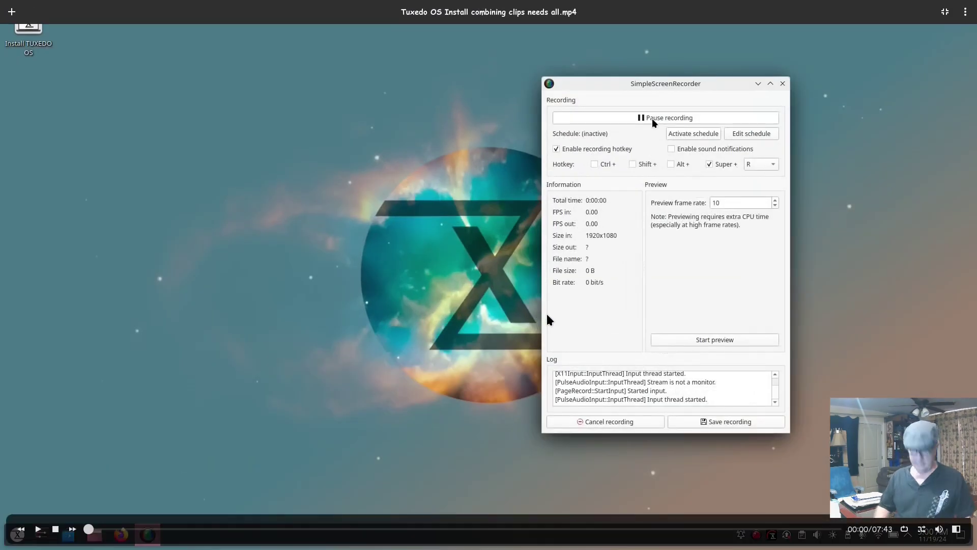
{"action": "key", "text": "space"}
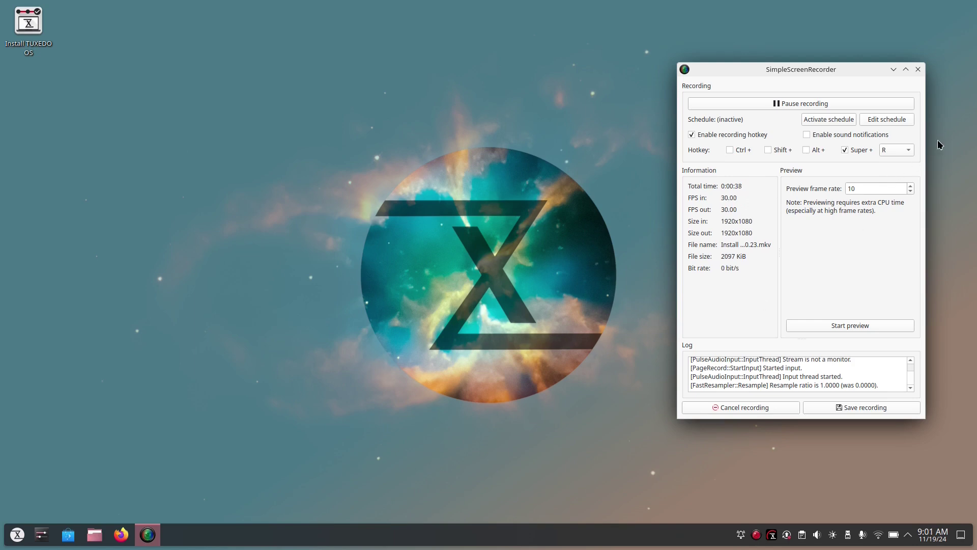
Minimize the screen recorder, launch Install TUXEDO OS, and move its welcome window up-right
{"action": "left_click", "coordinate": [893, 69]}
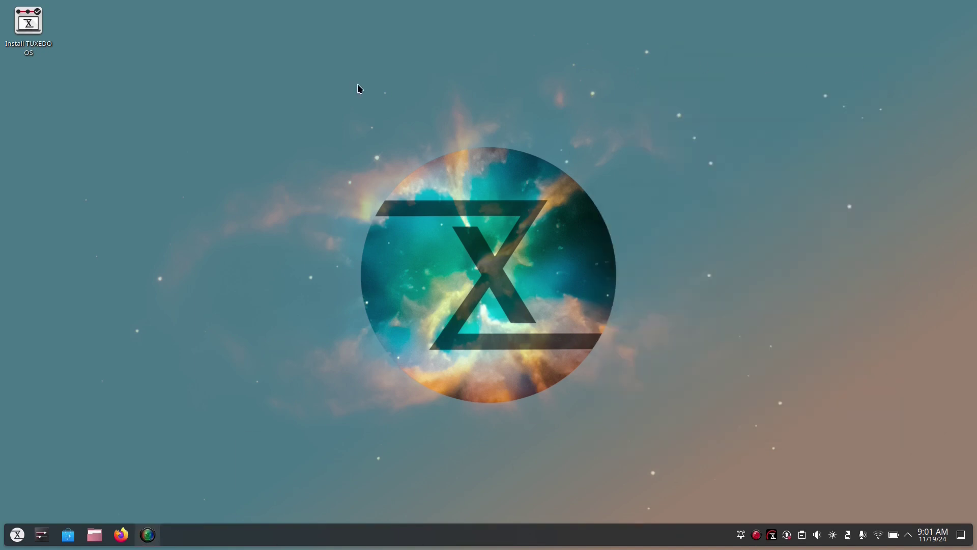
{"action": "double_click", "coordinate": [28, 25]}
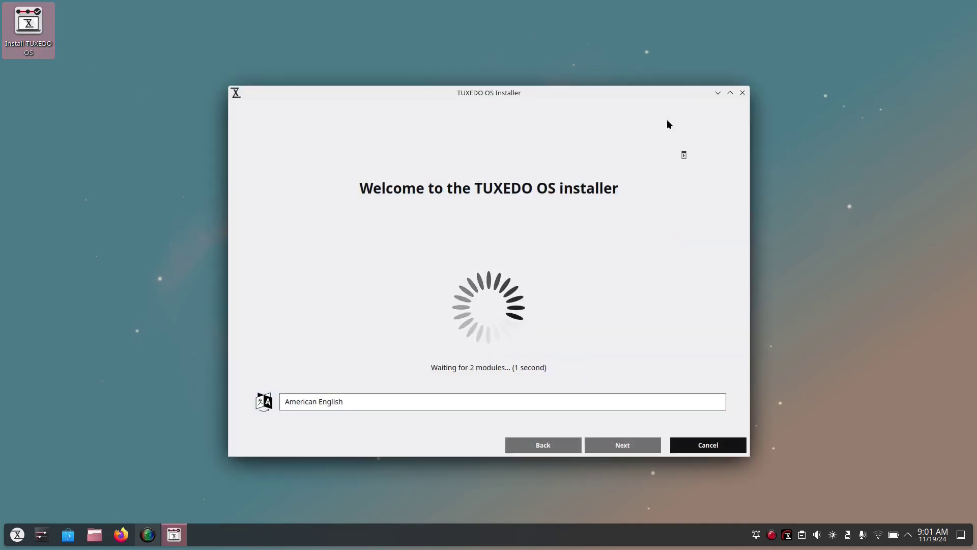
{"action": "left_click_drag", "start_coordinate": [649, 96], "coordinate": [761, 55]}
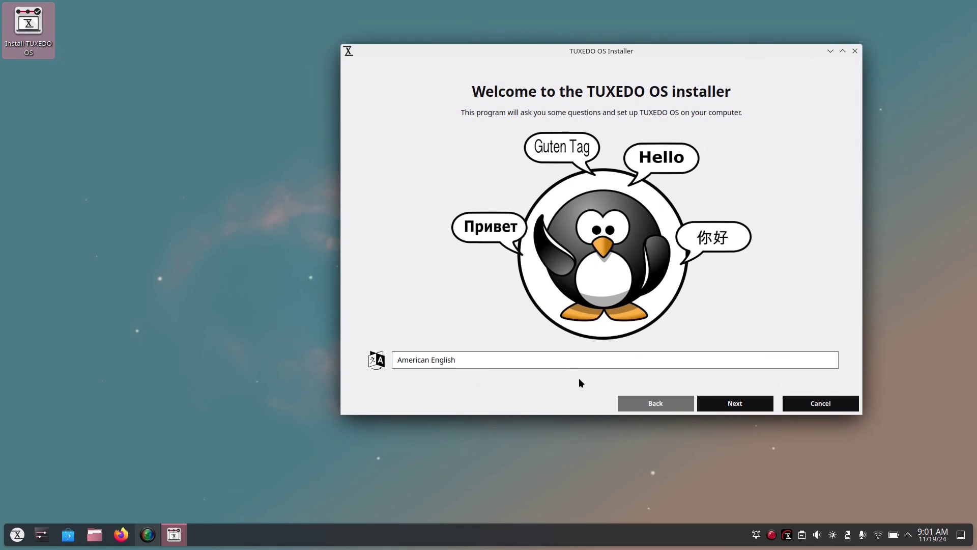
On the 111.79 GiB THU SSD, look at Erase disk with No swap, then pick Manual partitioning
{"action": "left_click", "coordinate": [732, 405]}
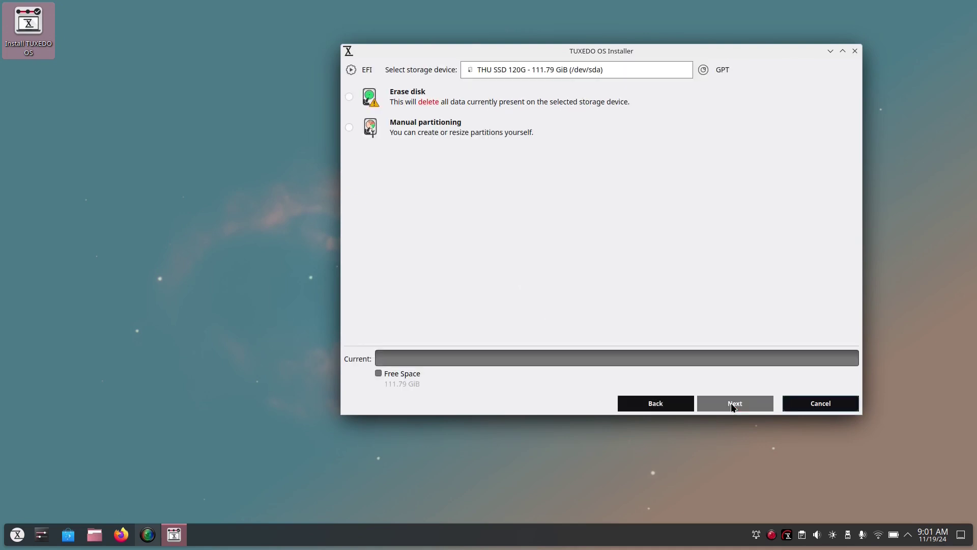
{"action": "left_click", "coordinate": [350, 97]}
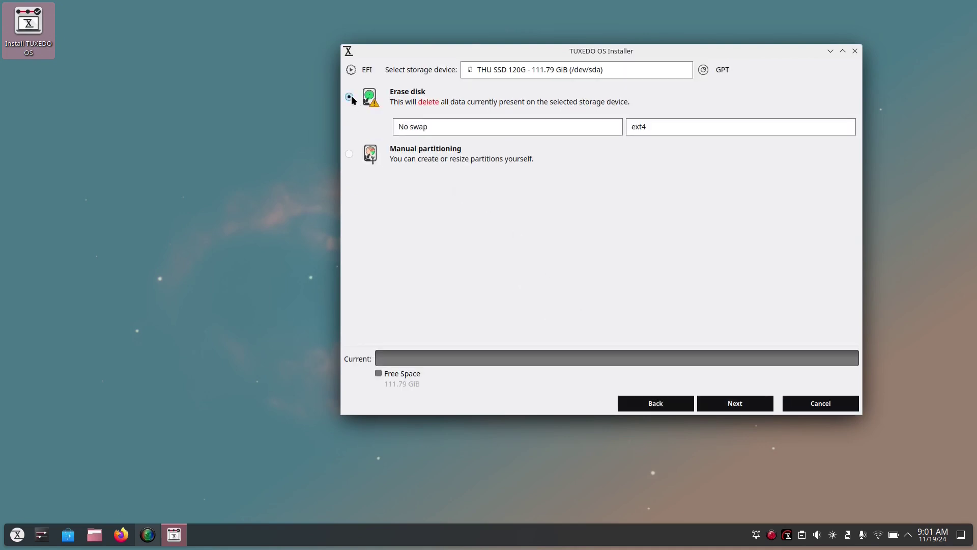
{"action": "left_click", "coordinate": [565, 128]}
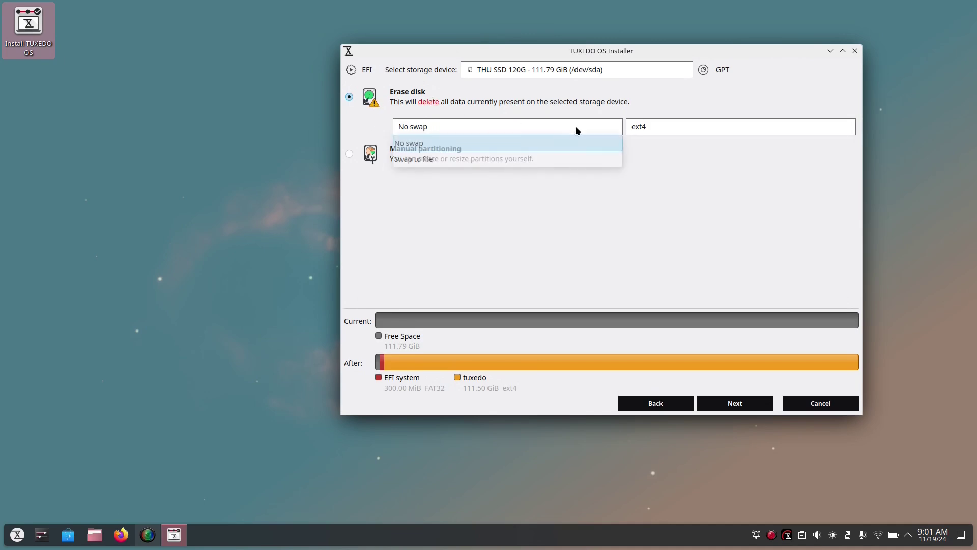
{"action": "left_click", "coordinate": [492, 144]}
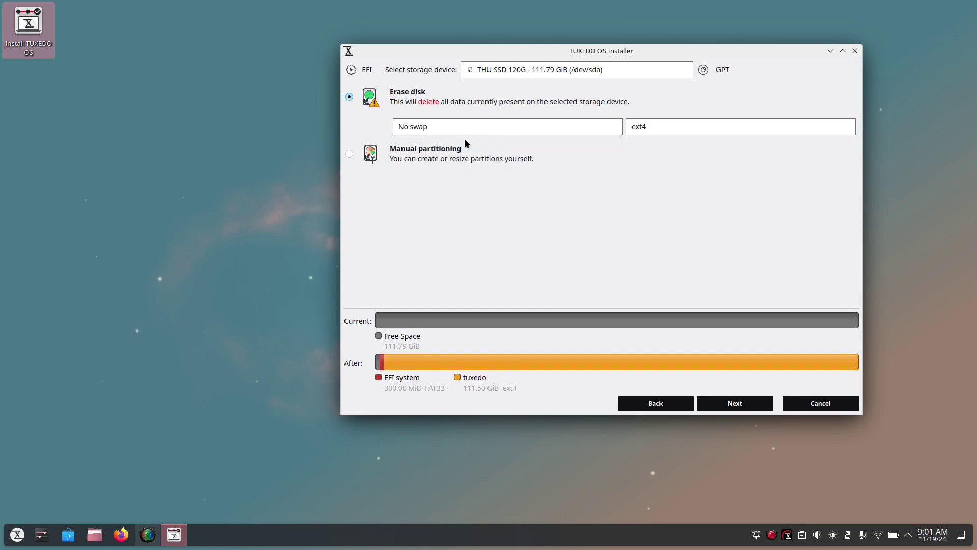
{"action": "left_click", "coordinate": [349, 154]}
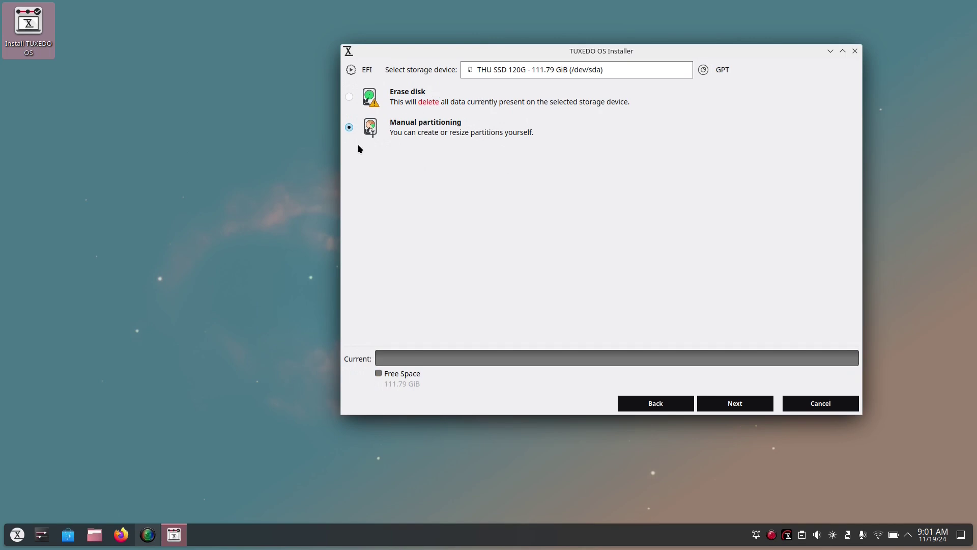
Create a 1024 MiB fat32 partition in the free space, mounted at /boot/efi with the boot flag
{"action": "left_click", "coordinate": [740, 403]}
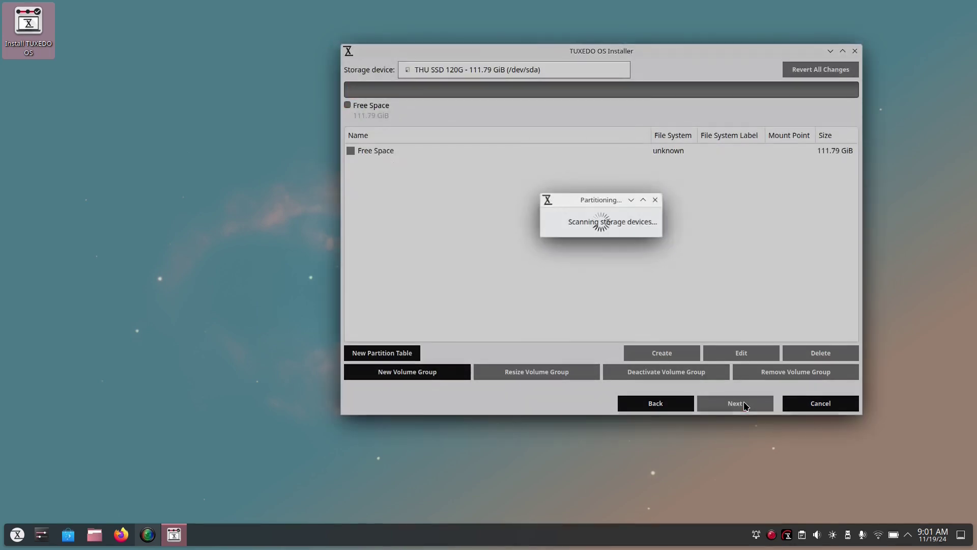
{"action": "left_click", "coordinate": [671, 151]}
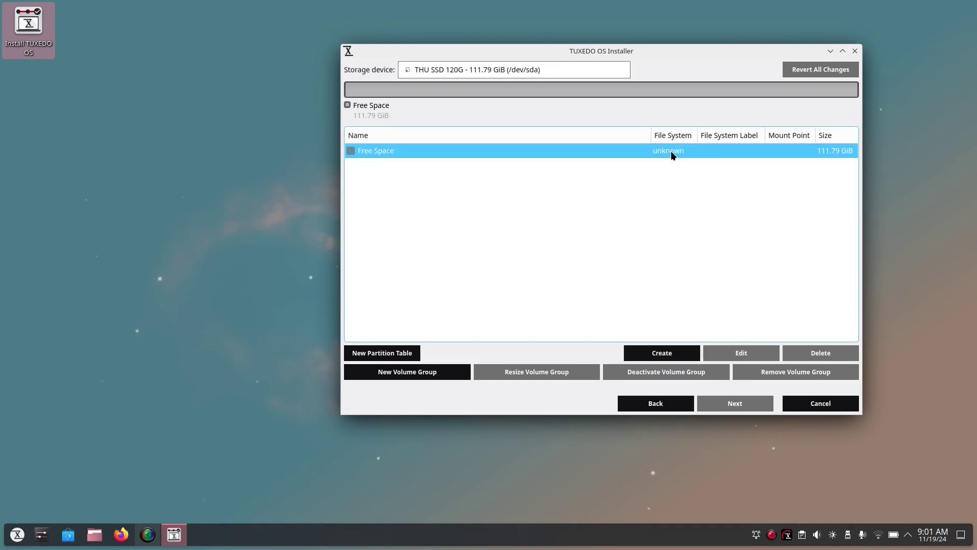
{"action": "left_click", "coordinate": [662, 352]}
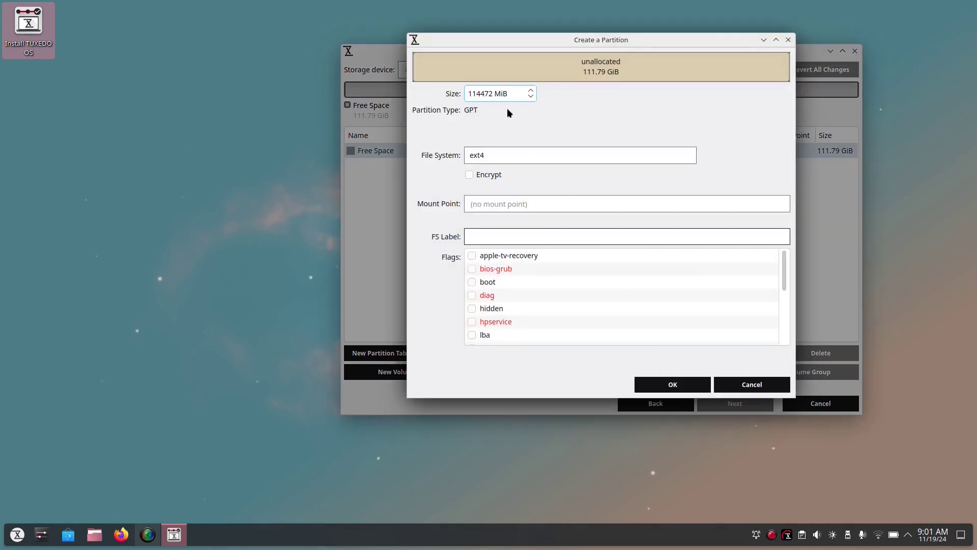
{"action": "left_click_drag", "start_coordinate": [493, 93], "coordinate": [446, 93]}
{"action": "type", "text": "1024"}
{"action": "left_click", "coordinate": [541, 154]}
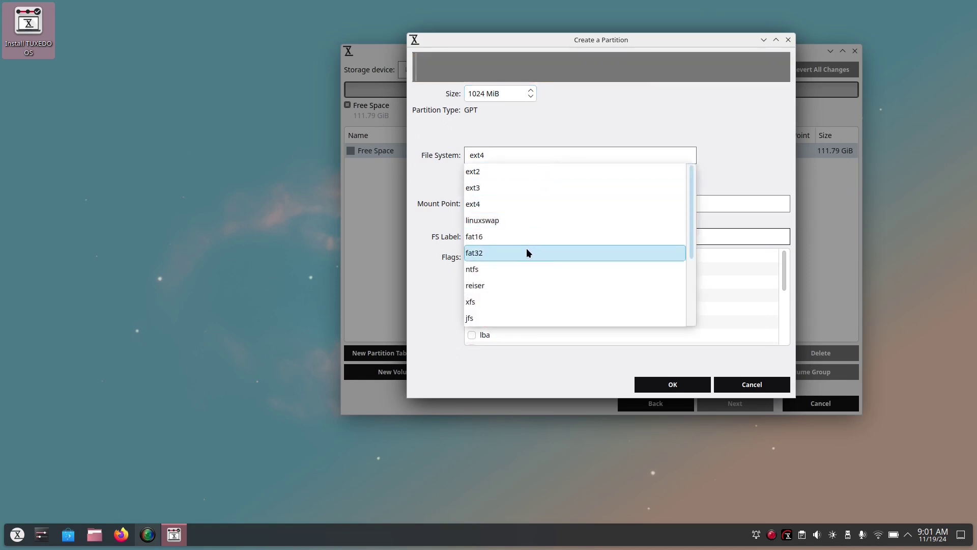
{"action": "left_click", "coordinate": [526, 252]}
{"action": "left_click", "coordinate": [768, 196]}
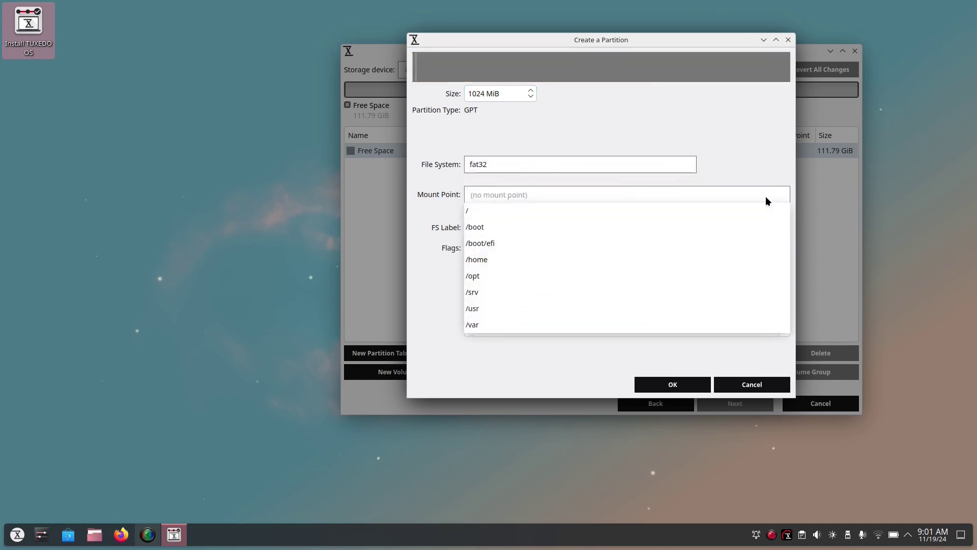
{"action": "left_click", "coordinate": [665, 248]}
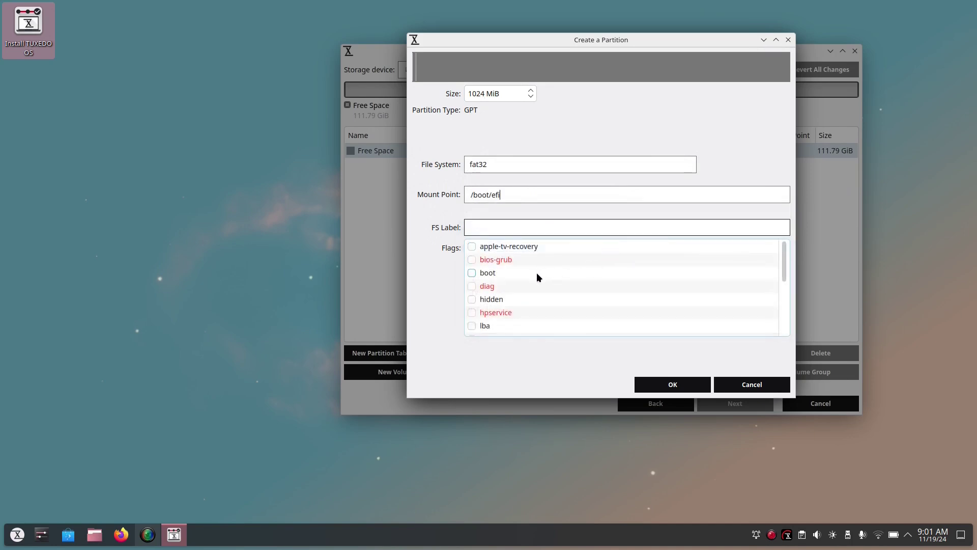
{"action": "left_click", "coordinate": [472, 273]}
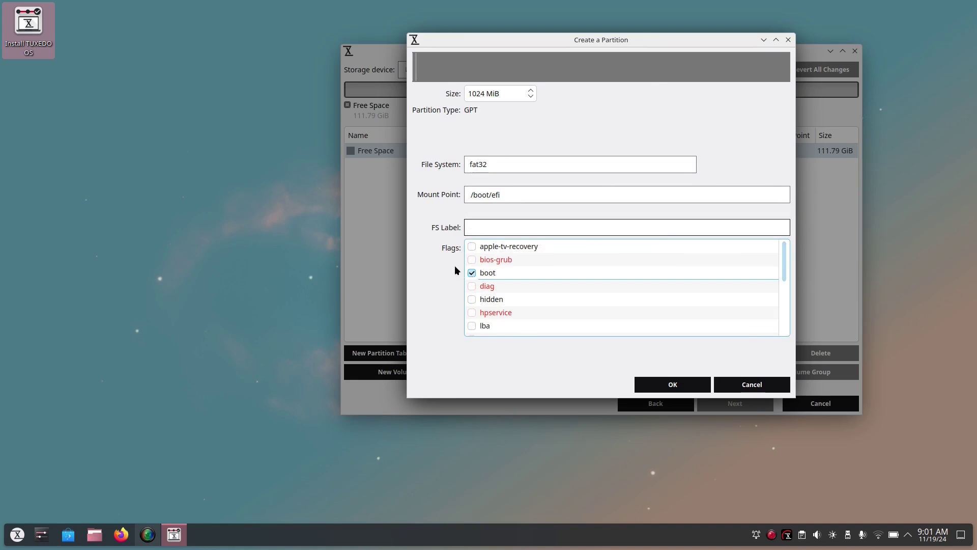
{"action": "left_click", "coordinate": [663, 390]}
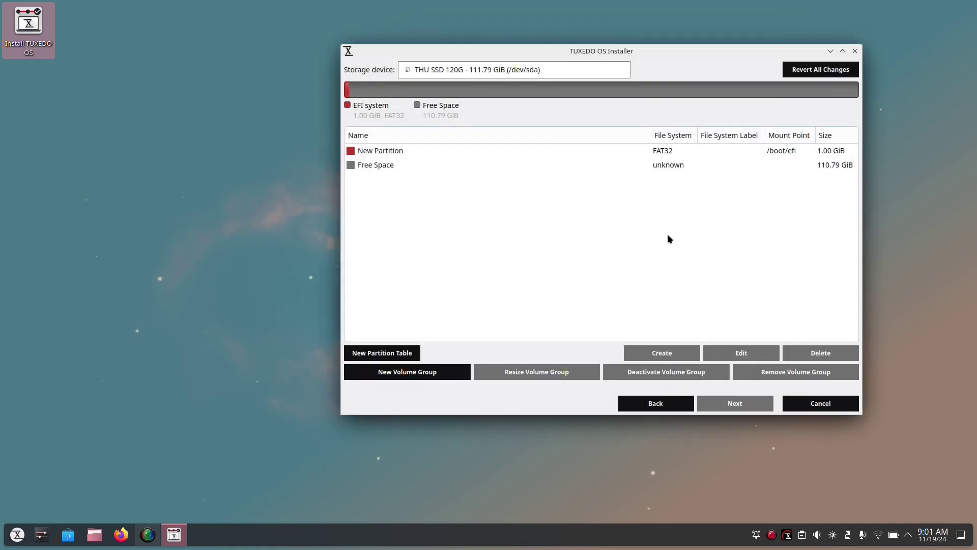
Create an 8192 MiB linuxswap partition with the swap flag in the free space
{"action": "left_click", "coordinate": [664, 167]}
{"action": "left_click", "coordinate": [653, 353]}
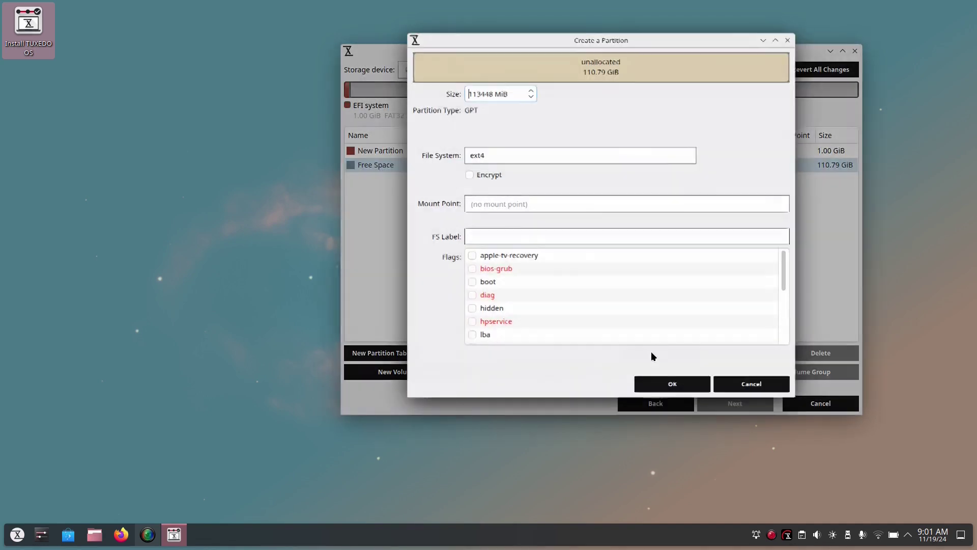
{"action": "left_click_drag", "start_coordinate": [492, 93], "coordinate": [456, 93]}
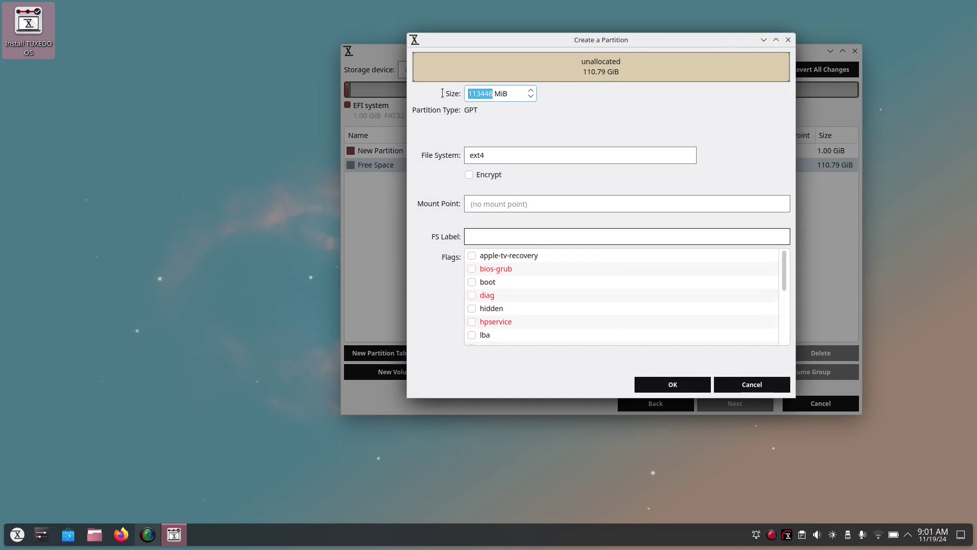
{"action": "type", "text": "8192"}
{"action": "left_click", "coordinate": [518, 158]}
{"action": "left_click", "coordinate": [518, 219]}
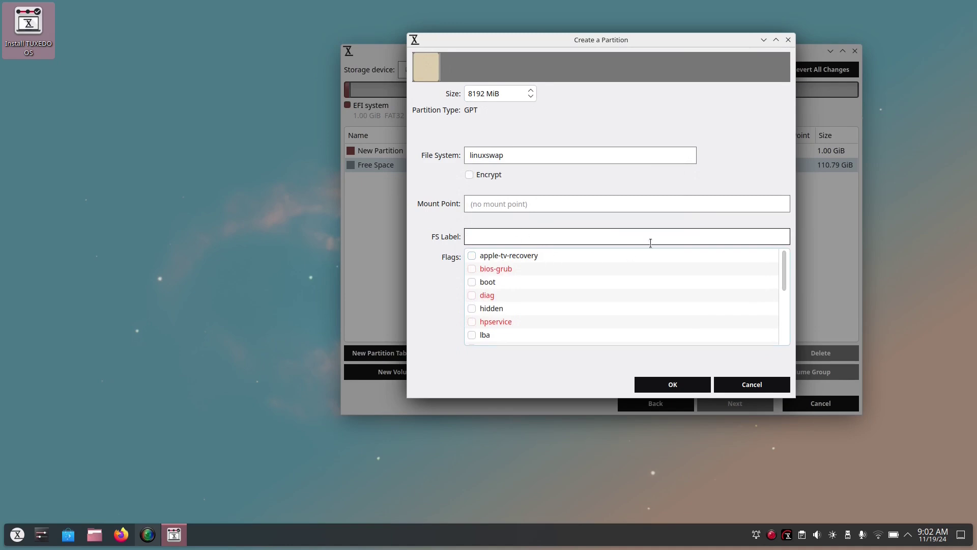
{"action": "scroll", "coordinate": [534, 295], "scroll_direction": "down", "scroll_amount": 3}
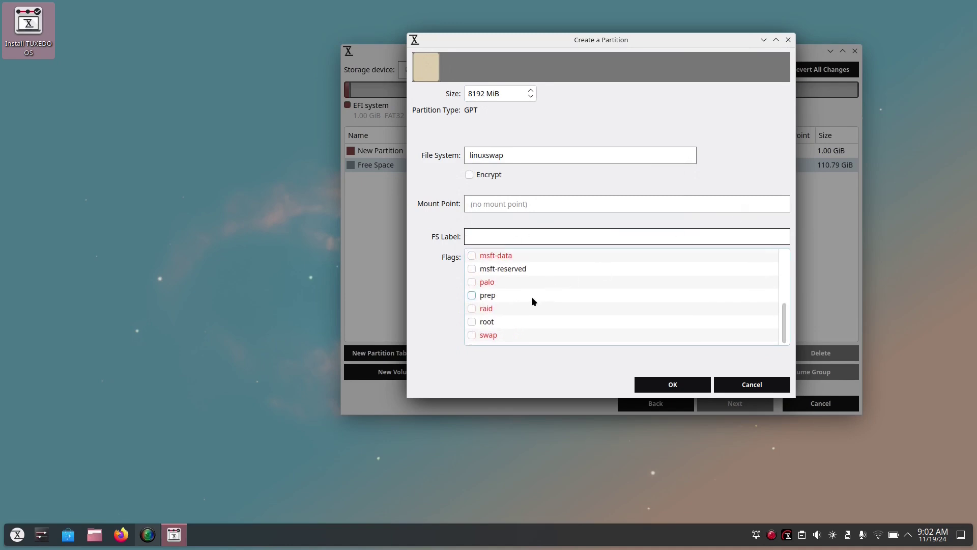
{"action": "left_click", "coordinate": [472, 335]}
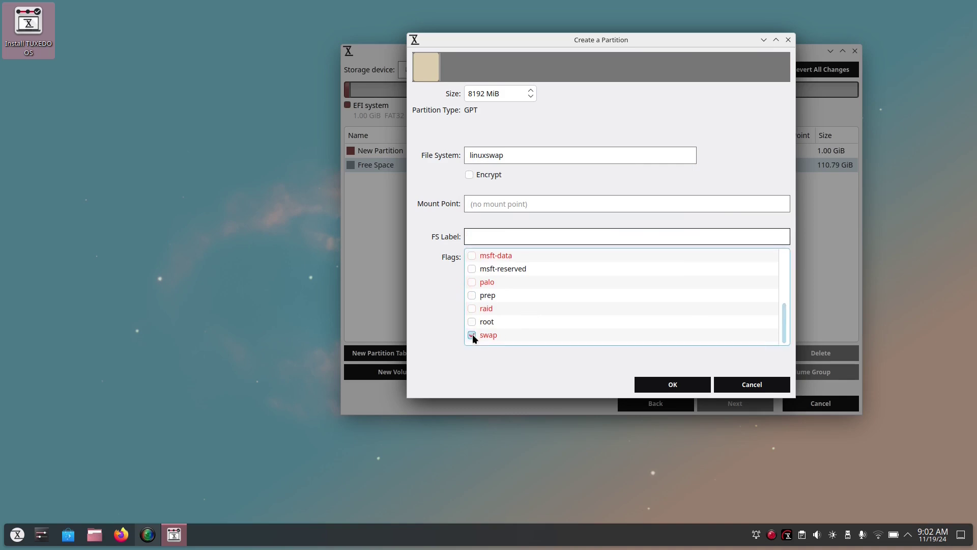
{"action": "left_click", "coordinate": [682, 385]}
Create the root partition at / with the root flag in the remaining 102.79 GiB
{"action": "left_click", "coordinate": [669, 179]}
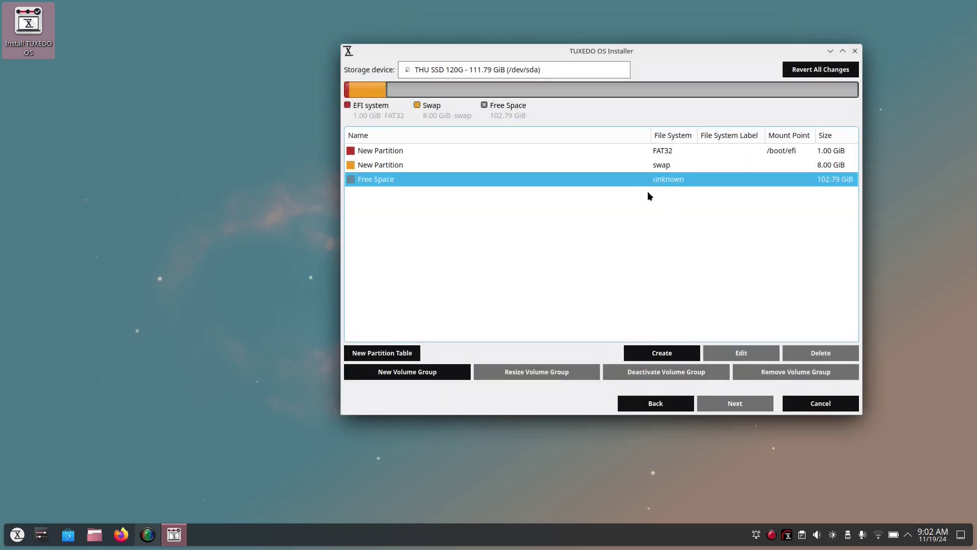
{"action": "left_click", "coordinate": [662, 354]}
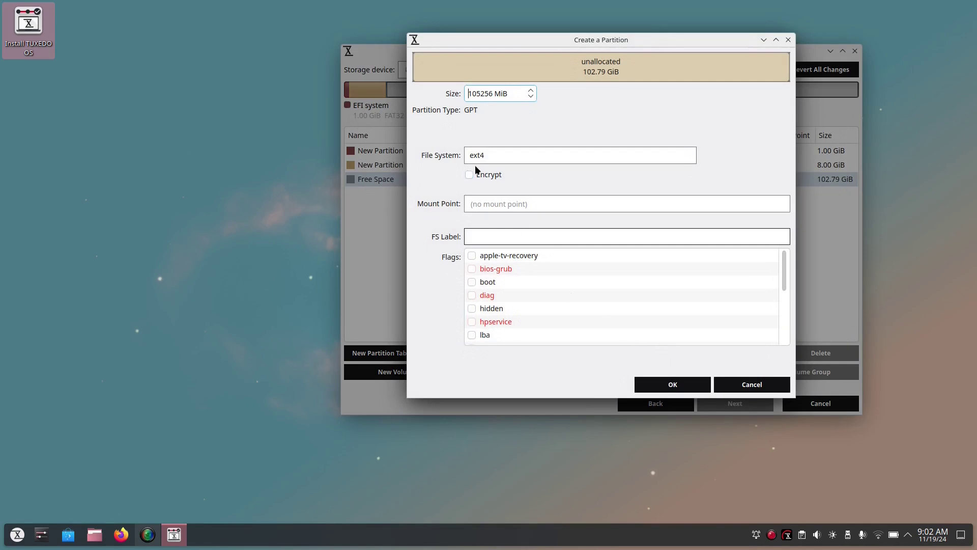
{"action": "left_click", "coordinate": [772, 206]}
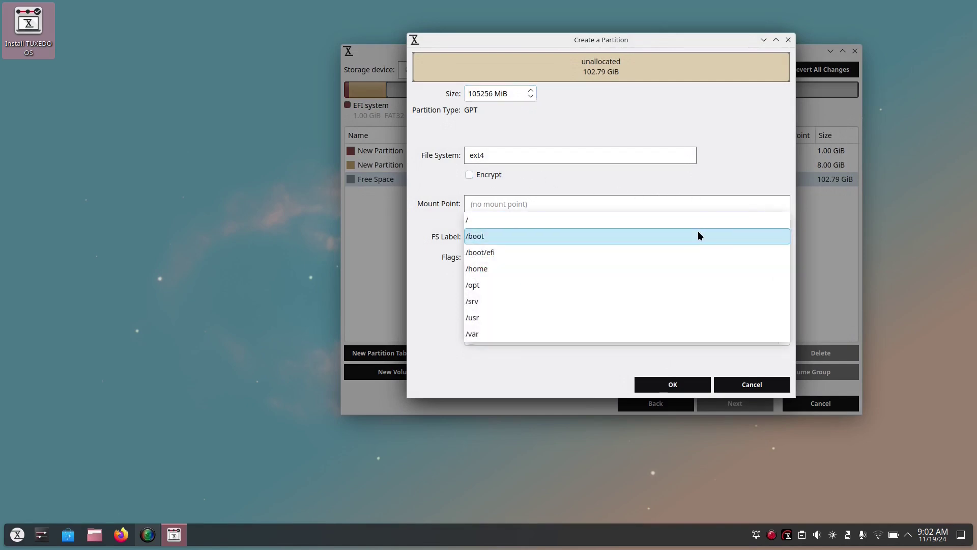
{"action": "left_click", "coordinate": [689, 219]}
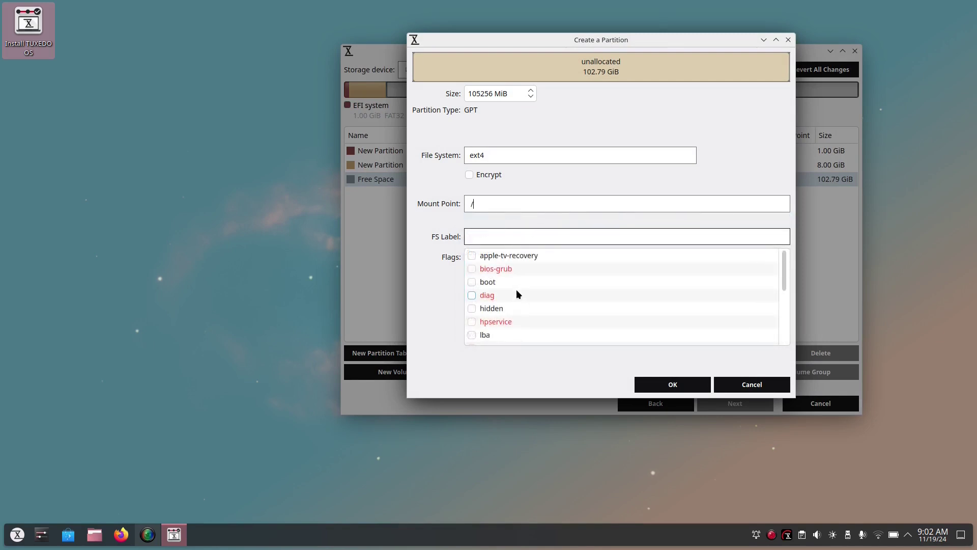
{"action": "scroll", "coordinate": [491, 309], "scroll_direction": "down", "scroll_amount": 4}
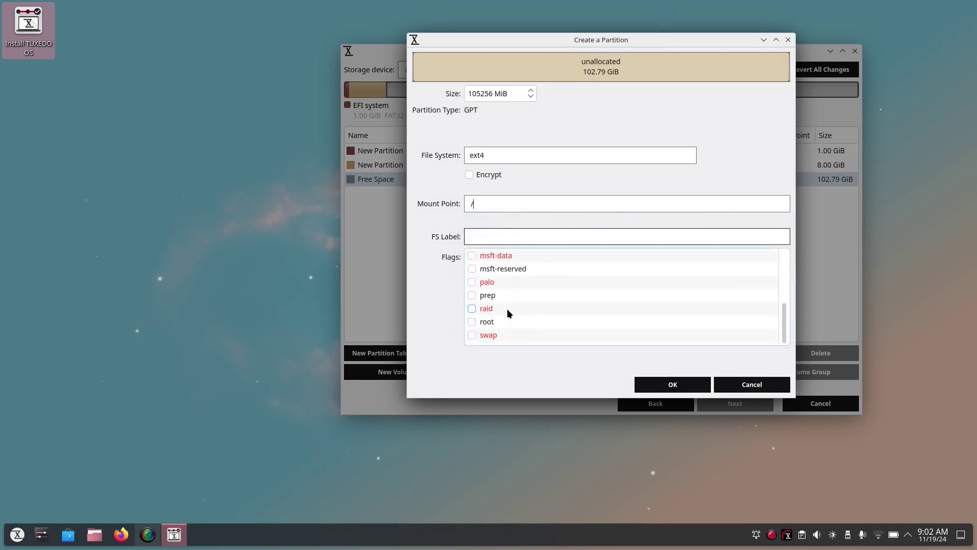
{"action": "left_click", "coordinate": [472, 321]}
{"action": "left_click", "coordinate": [654, 385]}
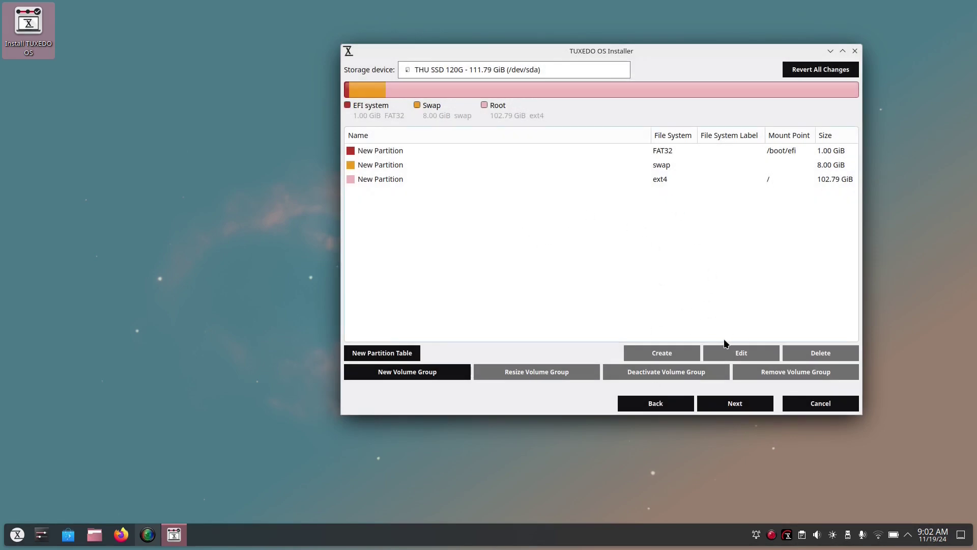
Enter the user's full name, login name and computer name on the user page
{"action": "left_click", "coordinate": [753, 407]}
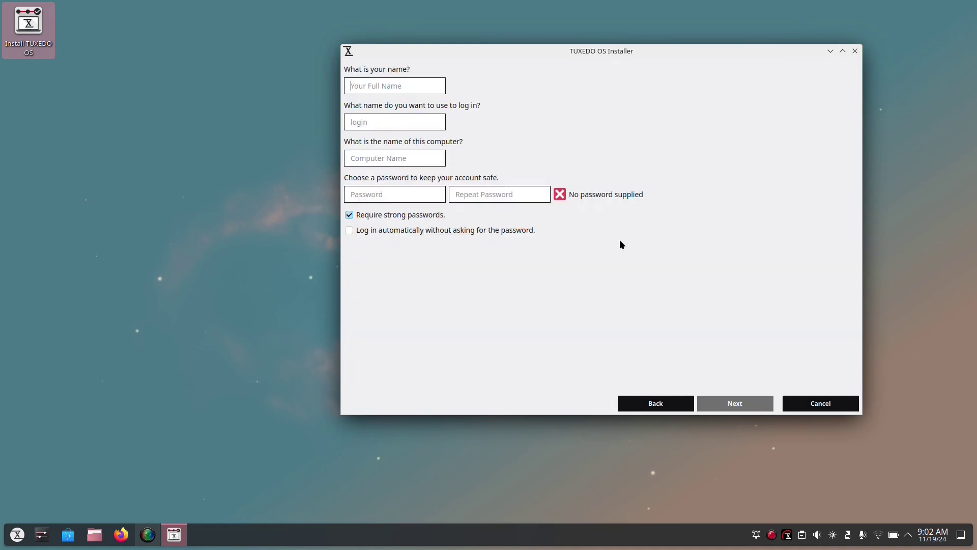
{"action": "type", "text": "dennis"}
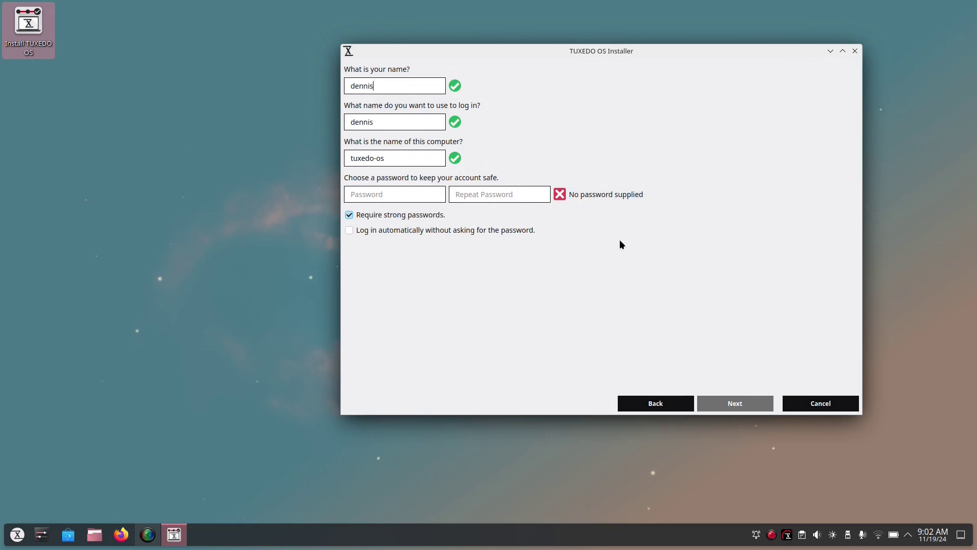
{"action": "key", "text": "Tab"}
{"action": "type", "text": "dennis"}
{"action": "key", "text": "Tab"}
{"action": "type", "text": "dennis"}
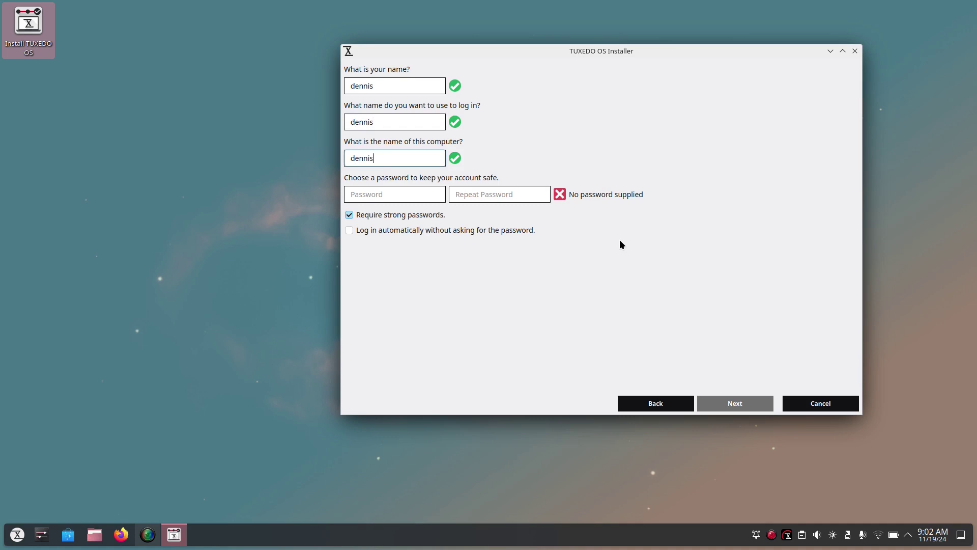
Enter and repeat the account password, then turn off Require strong passwords
{"action": "key", "text": "Tab"}
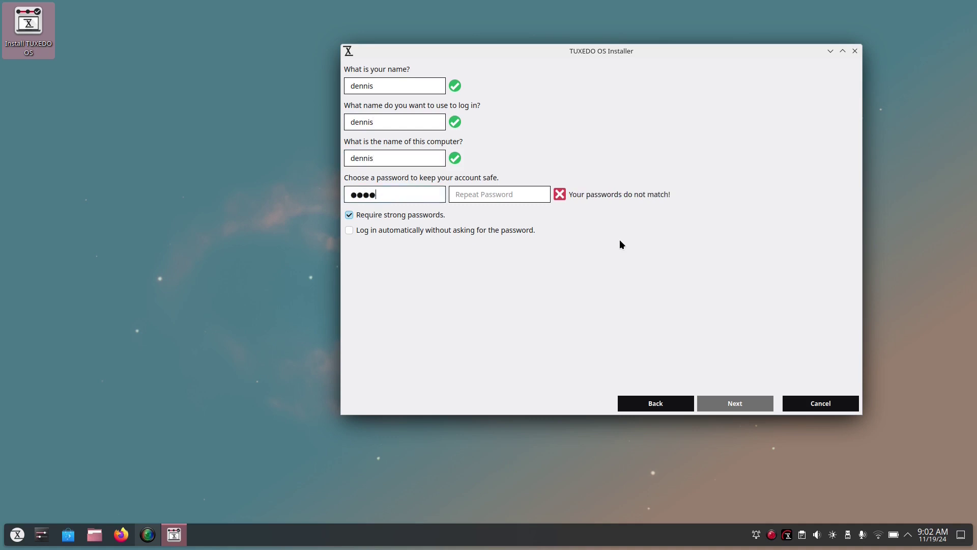
{"action": "key", "text": "BackSpace"}
{"action": "key", "text": "BackSpace"}
{"action": "key", "text": "BackSpace"}
{"action": "key", "text": "BackSpace"}
{"action": "key", "text": "Tab"}
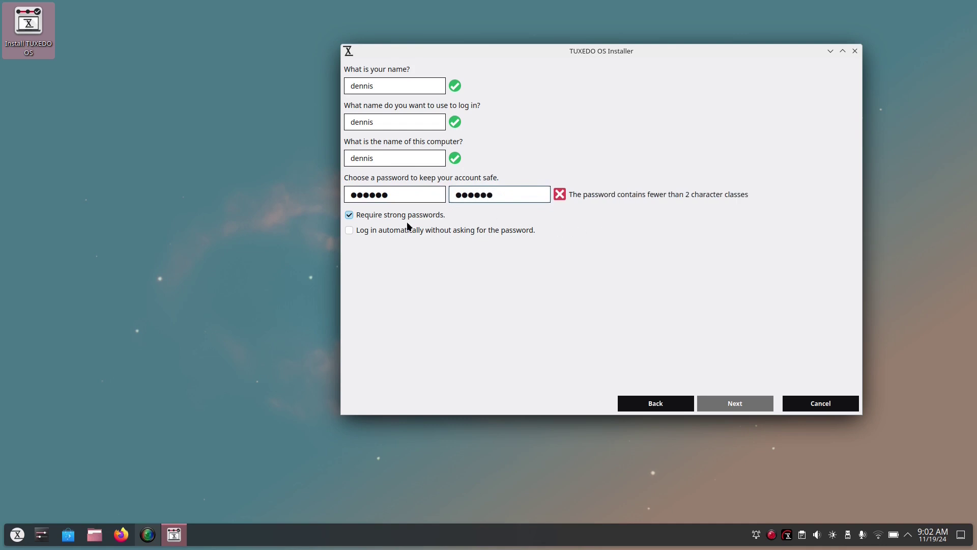
{"action": "left_click", "coordinate": [350, 215]}
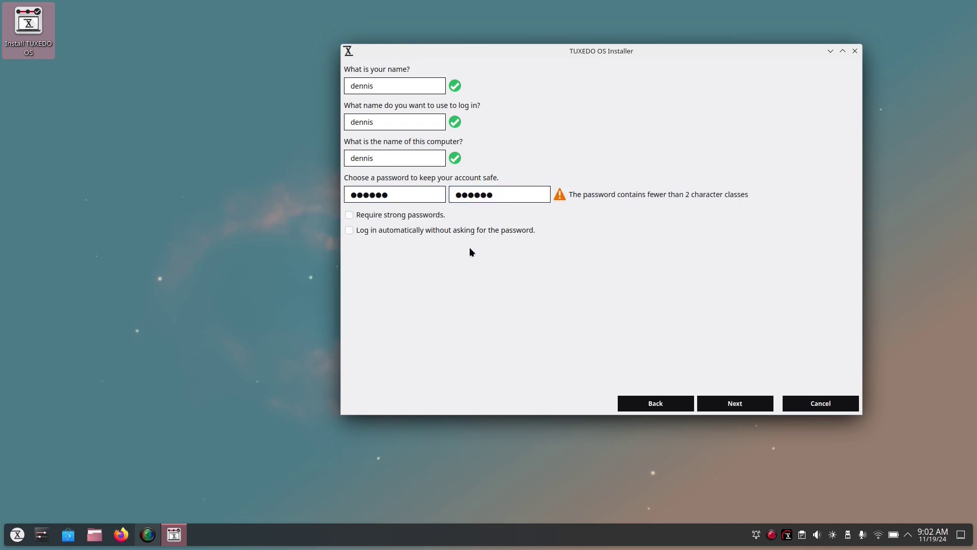
View the Wayland advanced option, keep kwin-x11, and reach the summary showing manual /dev/sda partitioning
{"action": "left_click", "coordinate": [744, 405]}
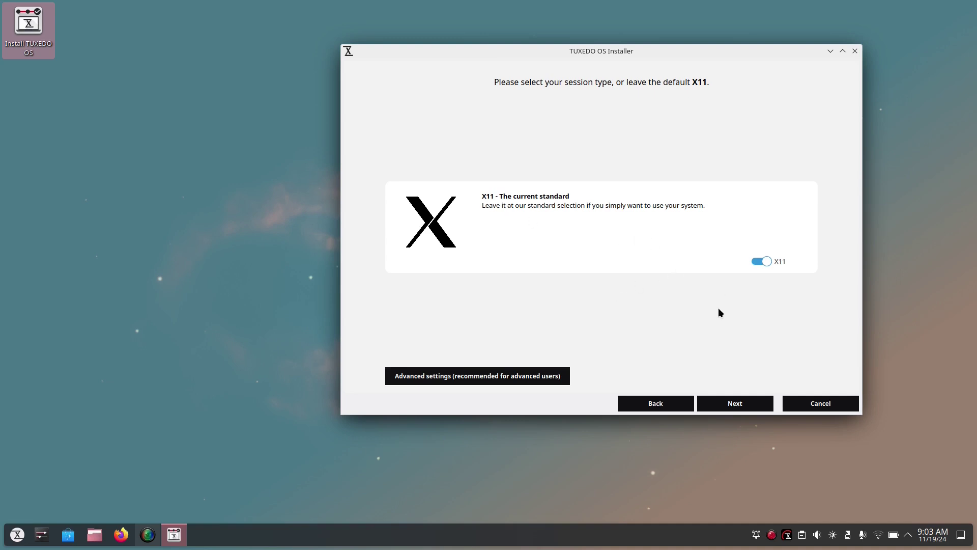
{"action": "left_click", "coordinate": [480, 376]}
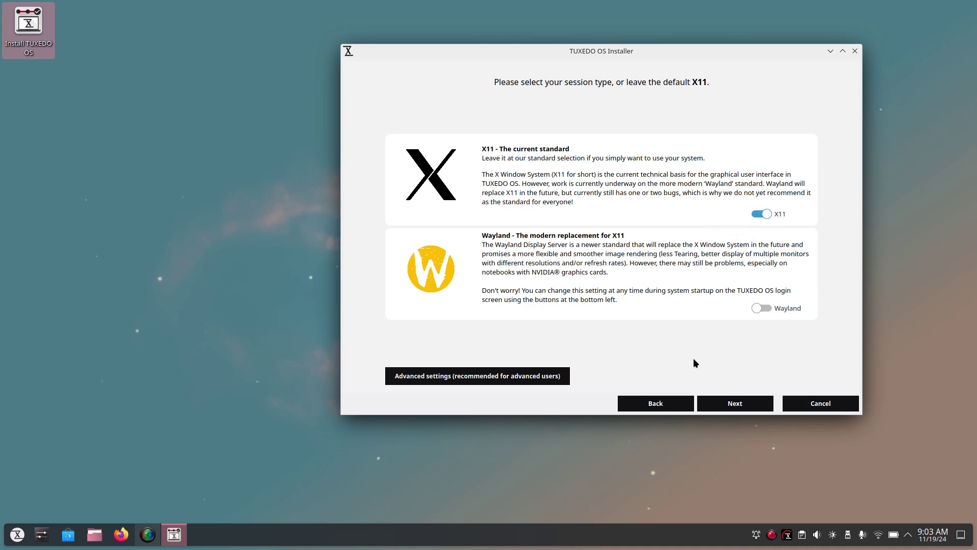
{"action": "left_click", "coordinate": [746, 406]}
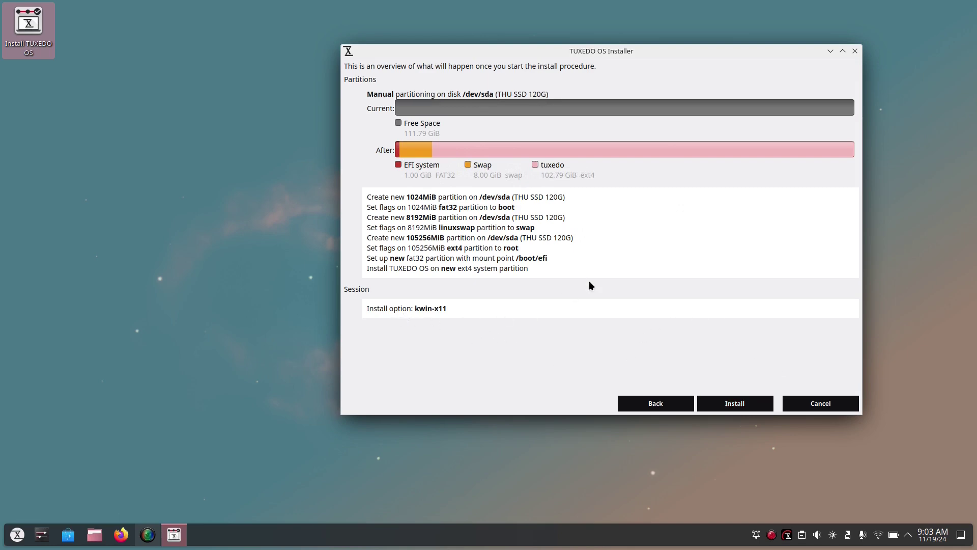
Start the installation, accepting the irreversible disk changes, and switch from the slideshow to the log view
{"action": "left_click", "coordinate": [734, 406]}
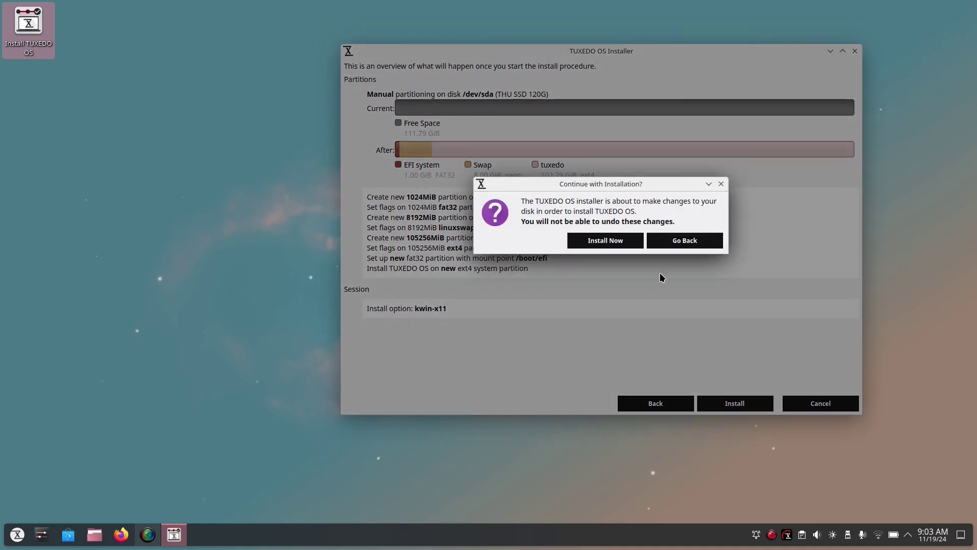
{"action": "left_click", "coordinate": [620, 240]}
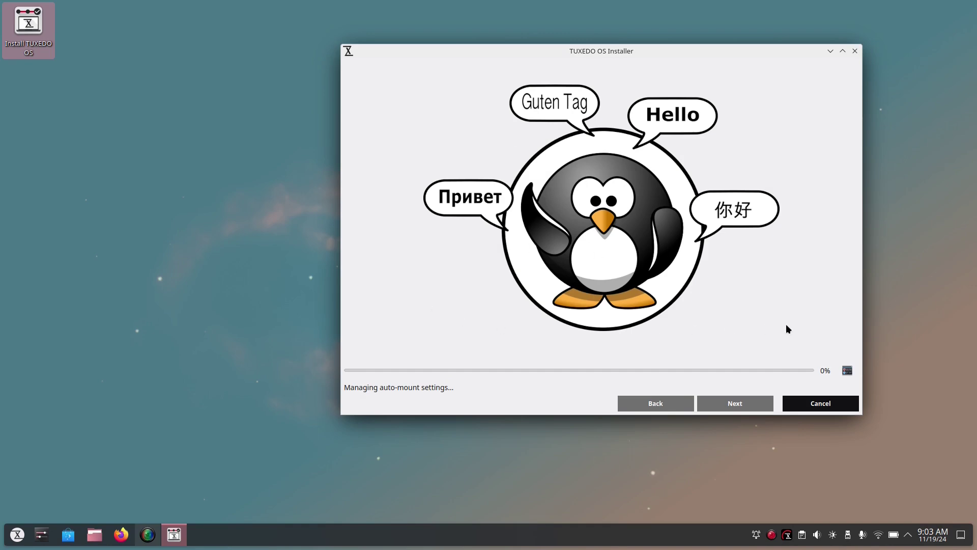
{"action": "left_click", "coordinate": [846, 372]}
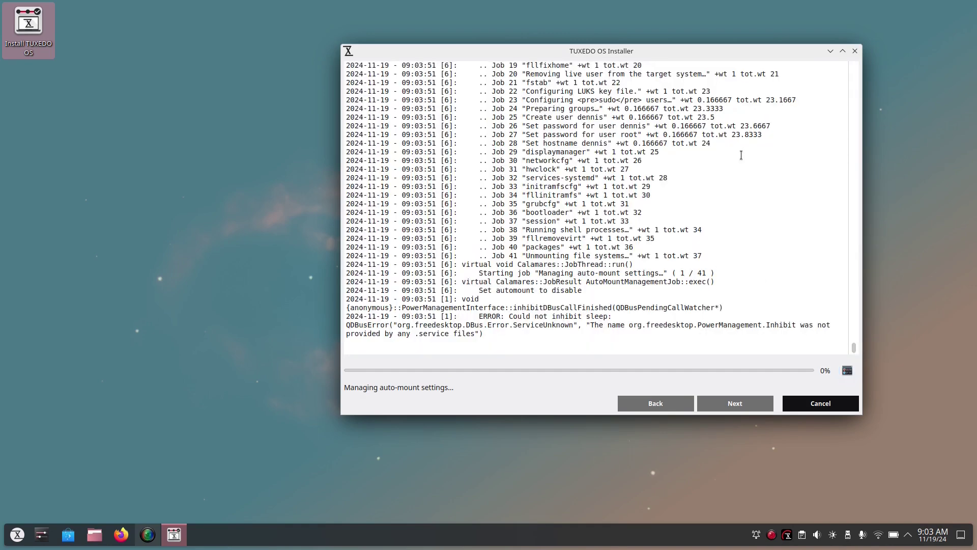
Move the installer window to the left, then close the installer
{"action": "left_click_drag", "start_coordinate": [726, 55], "coordinate": [623, 51]}
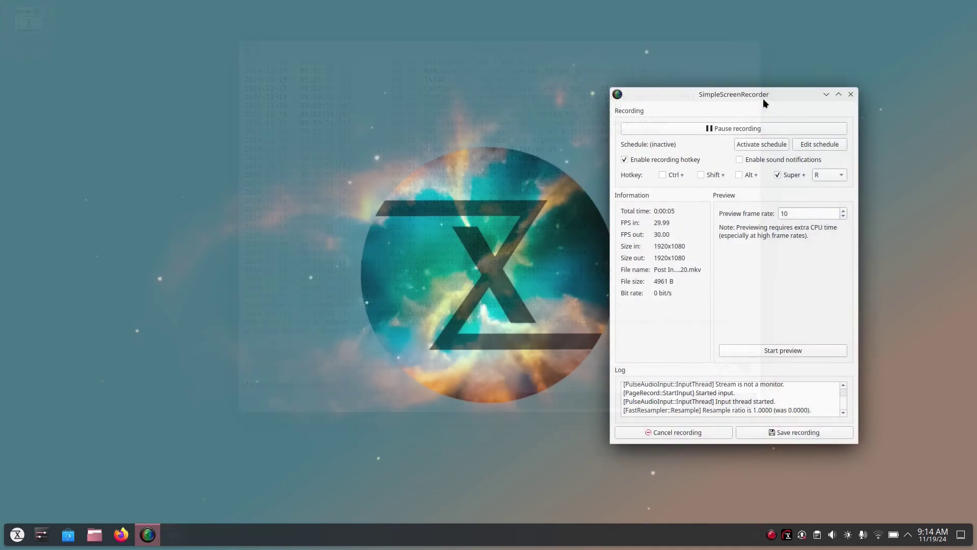
{"action": "left_click_drag", "start_coordinate": [762, 99], "coordinate": [801, 94]}
{"action": "left_click", "coordinate": [867, 88]}
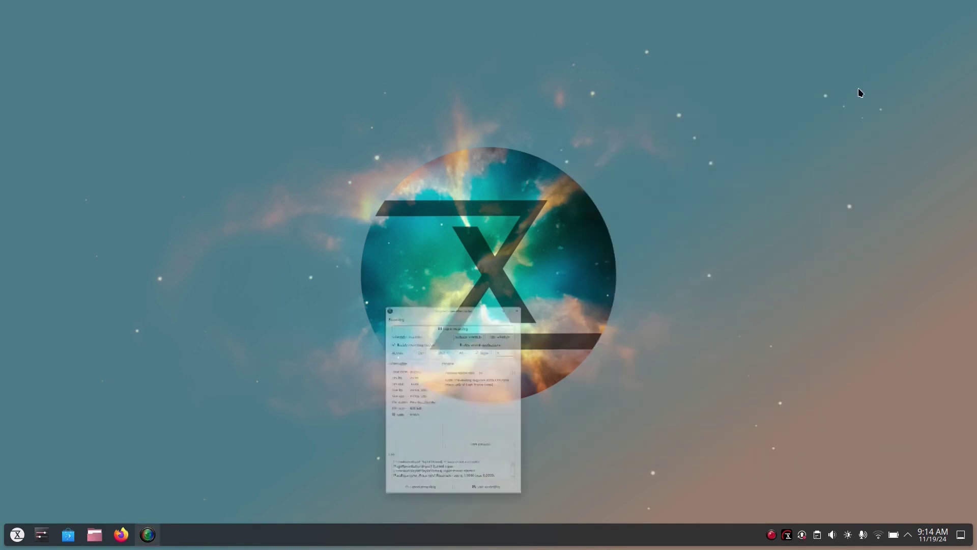